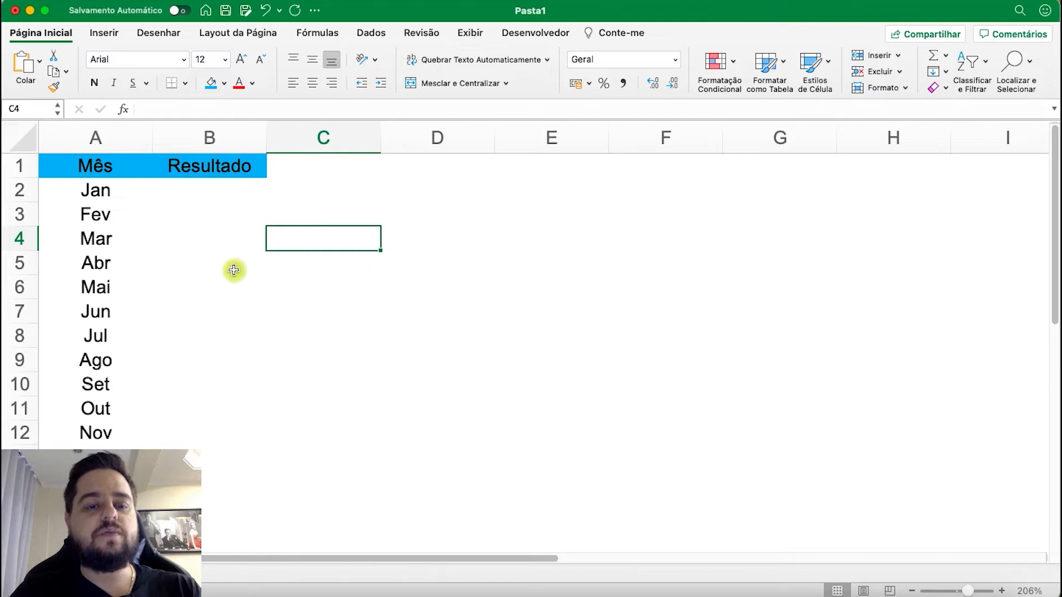
pyautogui.click(192, 188)
pyautogui.click(109, 169)
pyautogui.moveTo(109, 169); pyautogui.dragTo(105, 433)
pyautogui.click(96, 457)
pyautogui.moveTo(112, 196); pyautogui.dragTo(96, 433)
# Enter the Resultado percentages for Jan to Jun from B2 down: 70, 82, 89, 76, 92 and 78
pyautogui.click(209, 190)
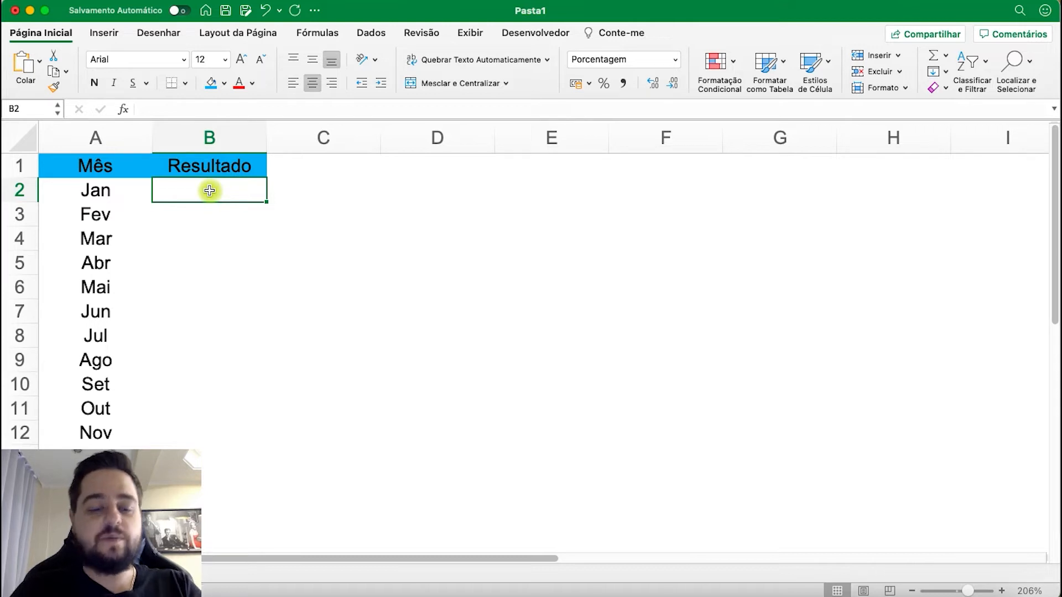
pyautogui.write('70')
pyautogui.press('Return')
pyautogui.write('82')
pyautogui.press('Return')
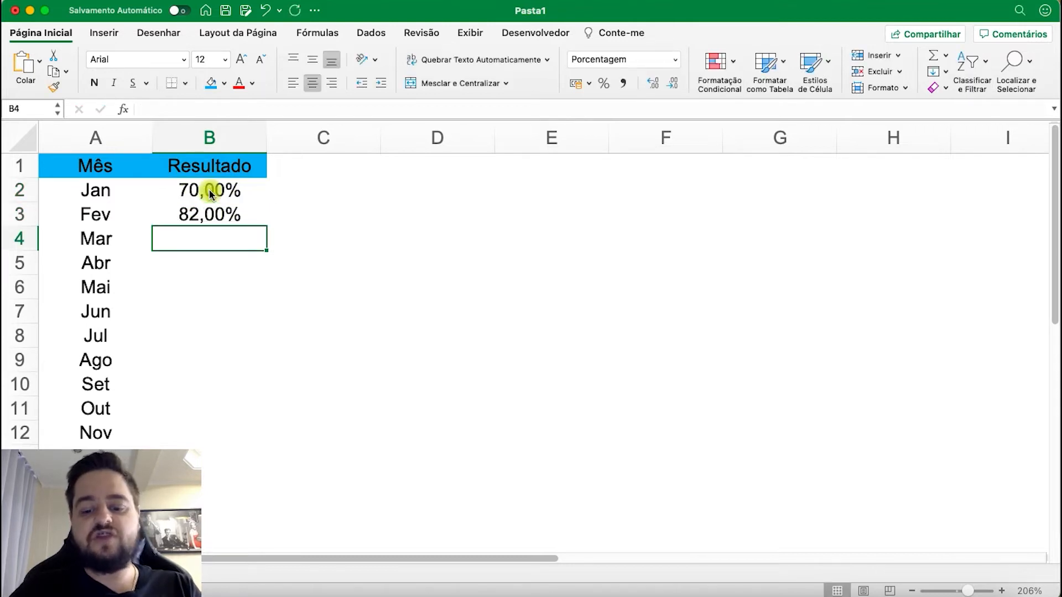
pyautogui.write('89')
pyautogui.press('Return')
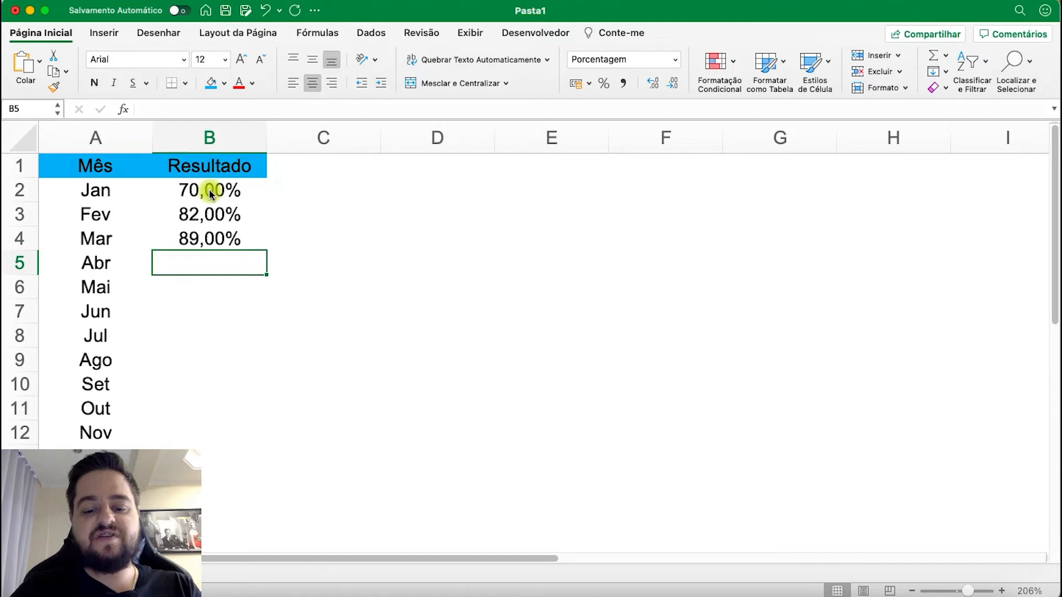
pyautogui.write('76')
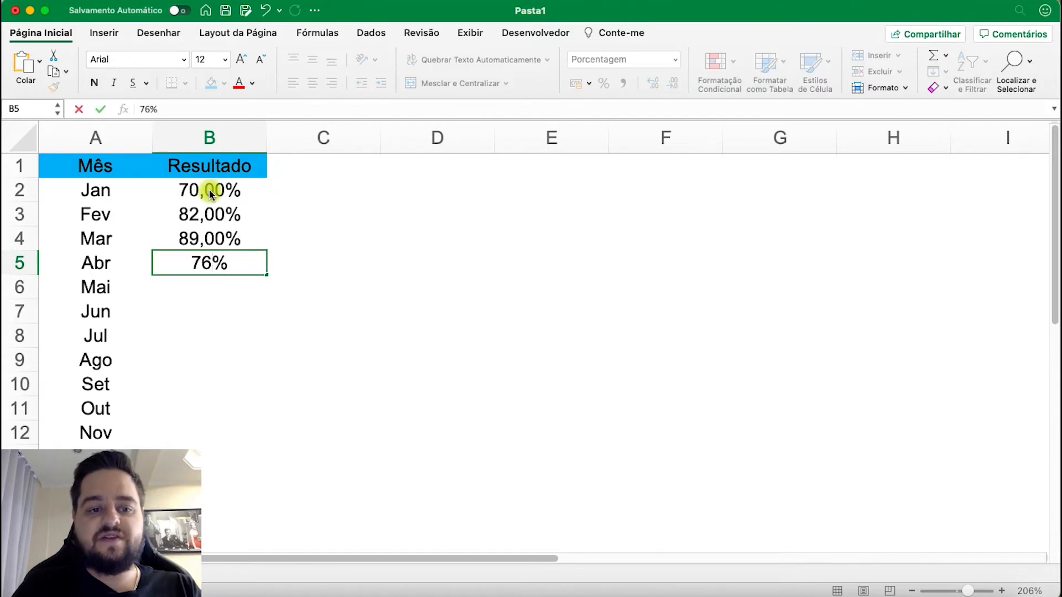
pyautogui.press('Return')
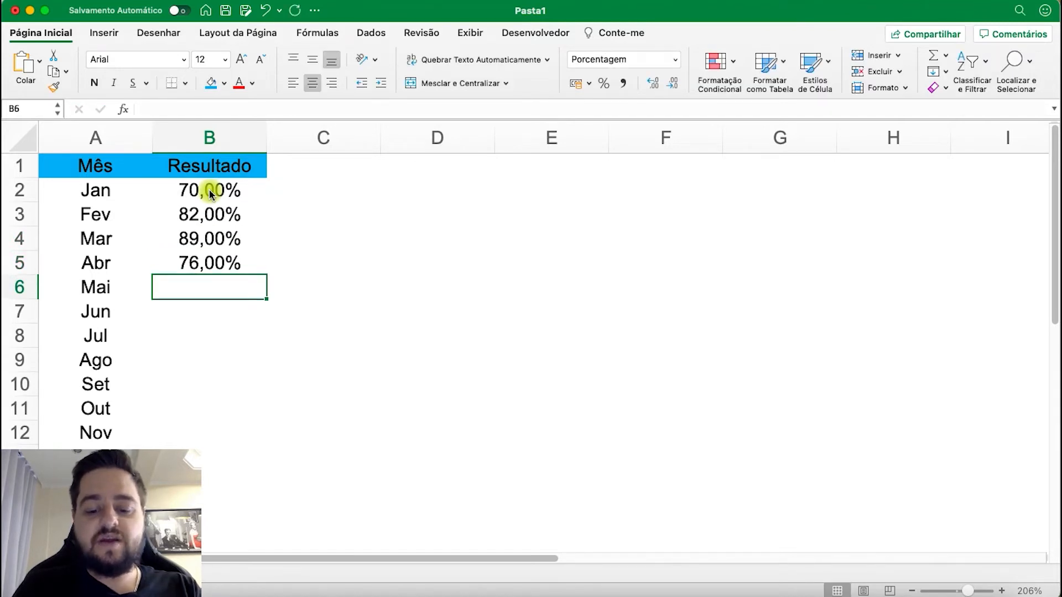
pyautogui.write('92')
pyautogui.press('Return')
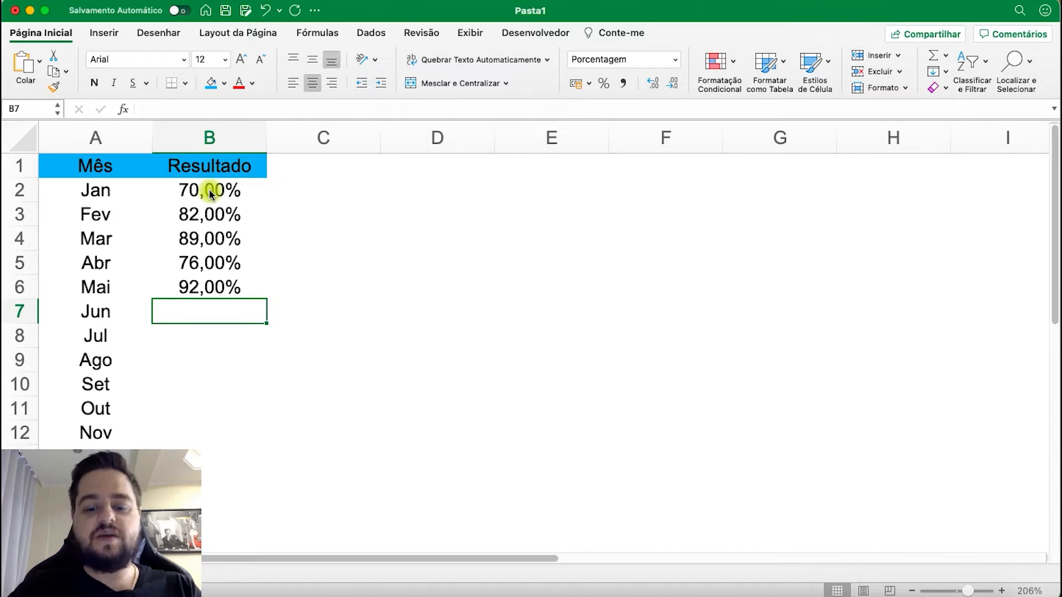
pyautogui.write('78')
pyautogui.press('Return')
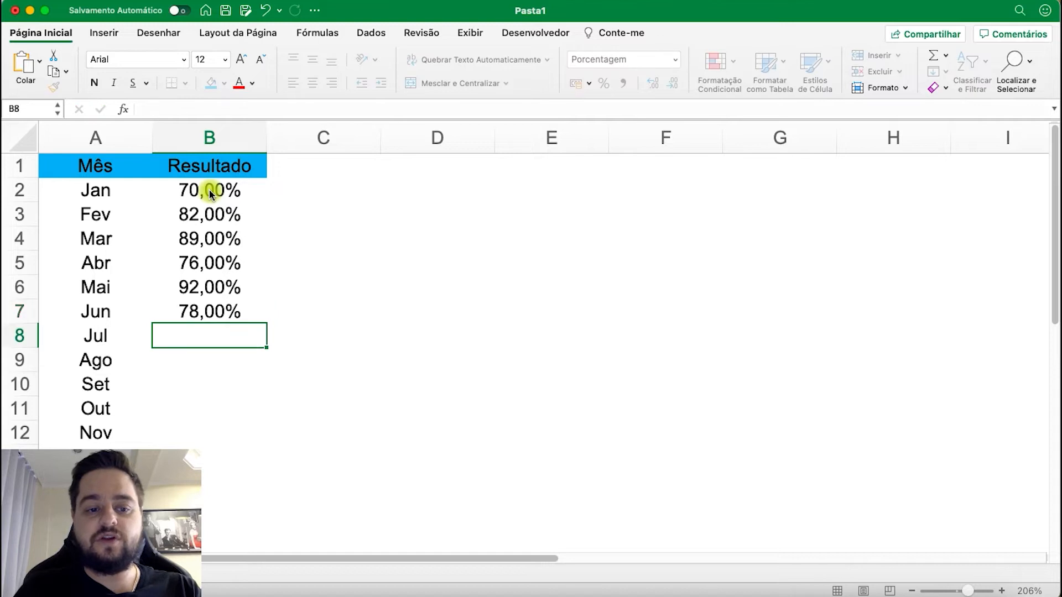
# Enter the Resultado percentages for Jul to Dez from B8 down: 82, 80, 93, 94, 59 and 80
pyautogui.write('82')
pyautogui.press('Return')
pyautogui.write('80')
pyautogui.press('Return')
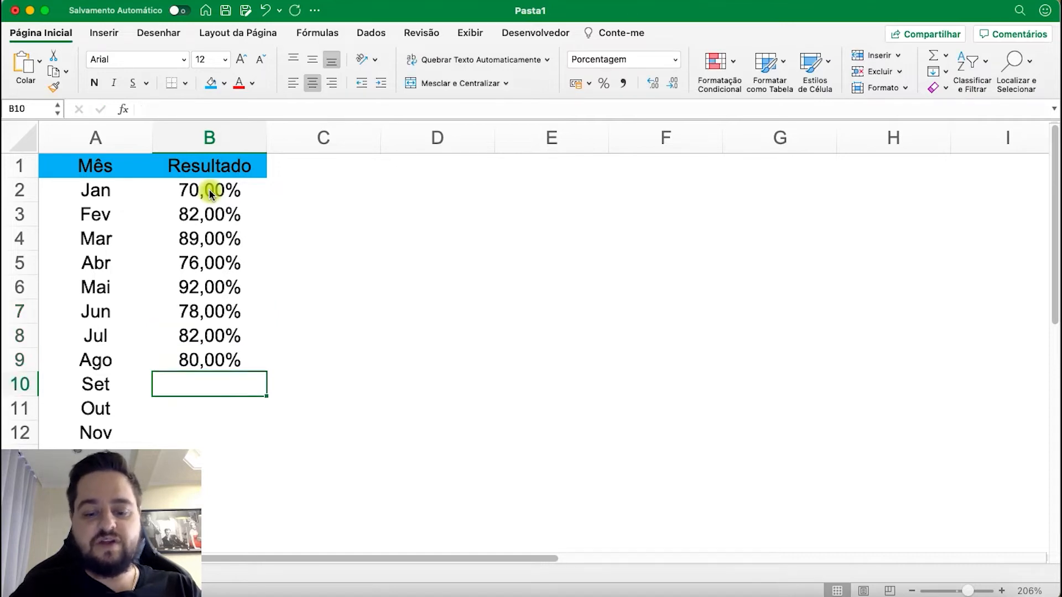
pyautogui.write('93')
pyautogui.press('Return')
pyautogui.write('94')
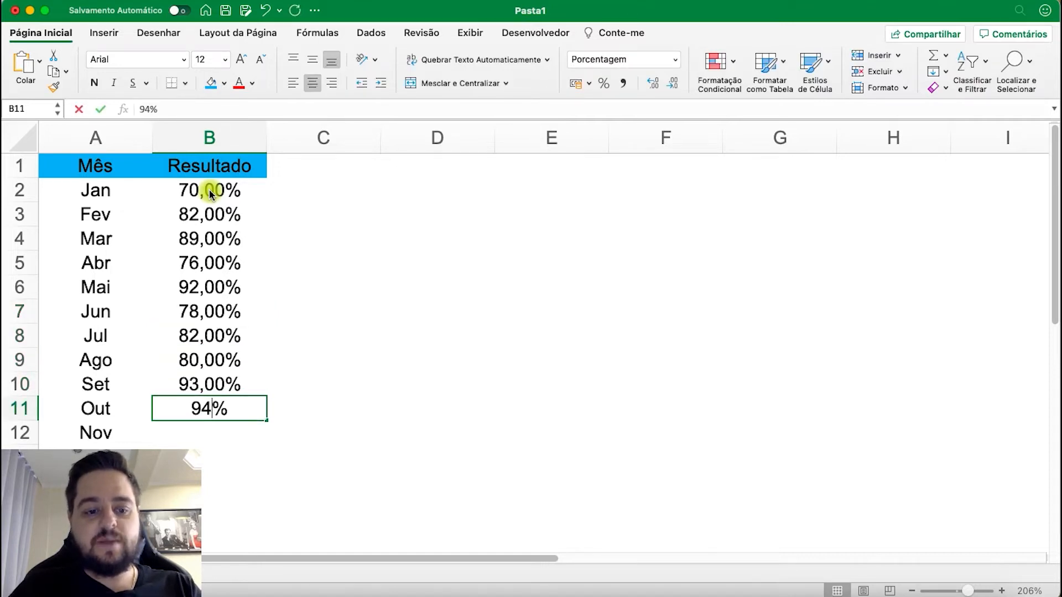
pyautogui.press('Return')
pyautogui.write('59')
pyautogui.press('Return')
pyautogui.write('90')
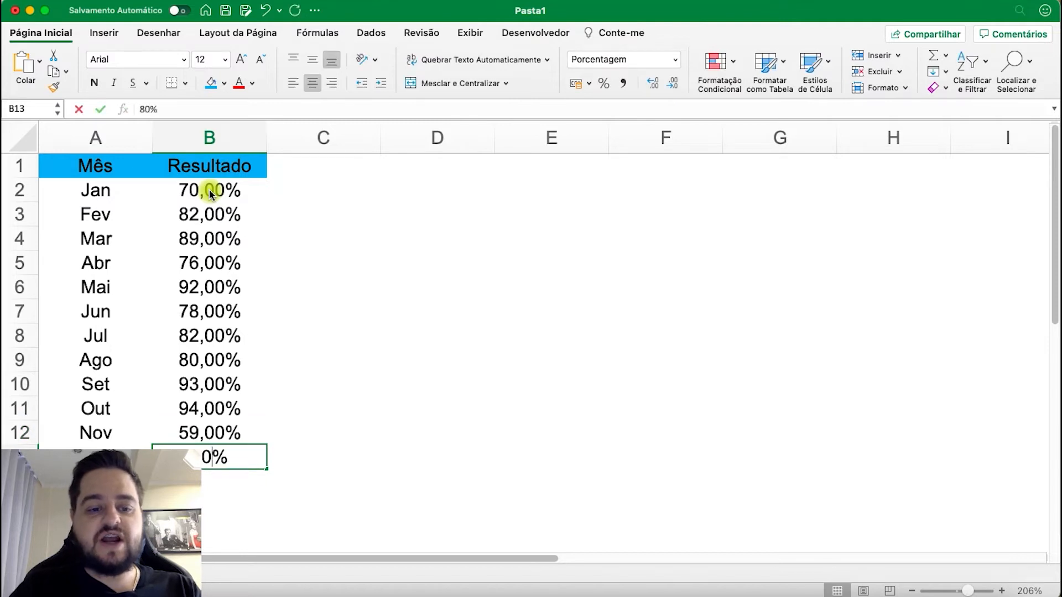
pyautogui.press('Return')
# Insert a basic 2D area chart from the Mês and Resultado table
pyautogui.click(209, 263)
pyautogui.click(208, 214)
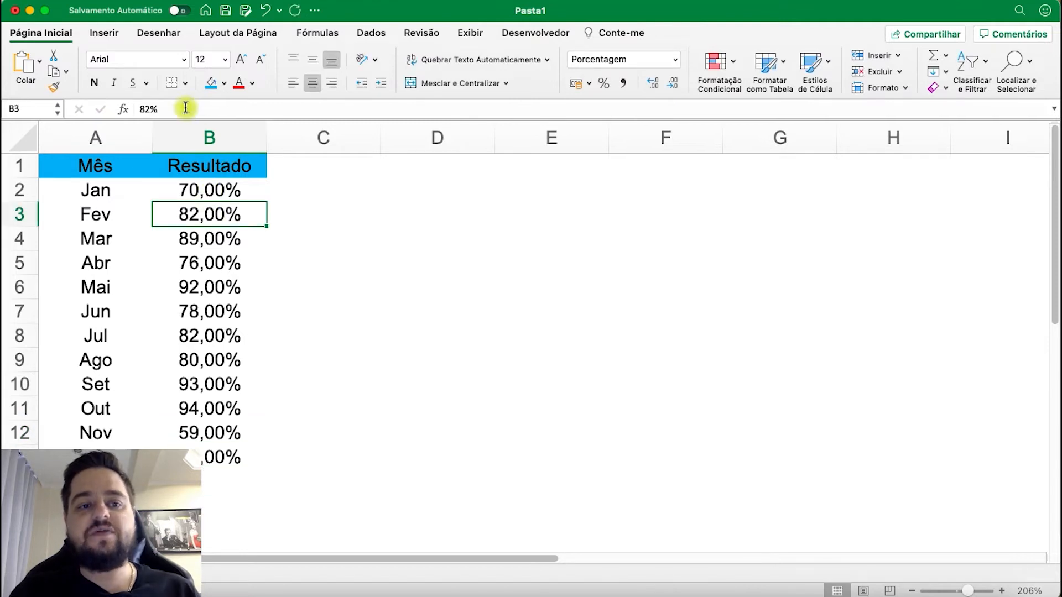
pyautogui.click(104, 33)
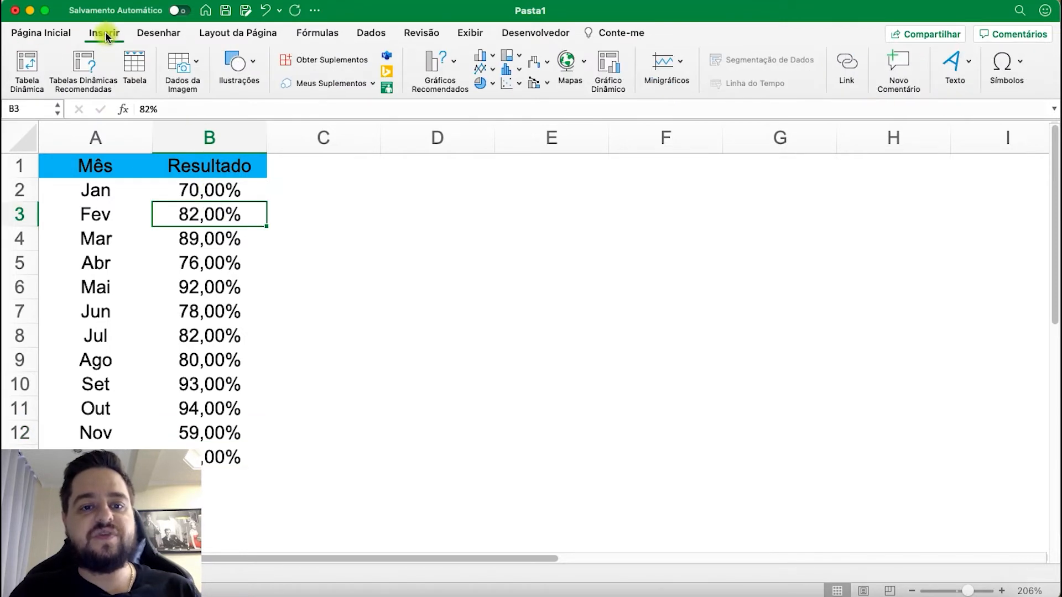
pyautogui.click(492, 69)
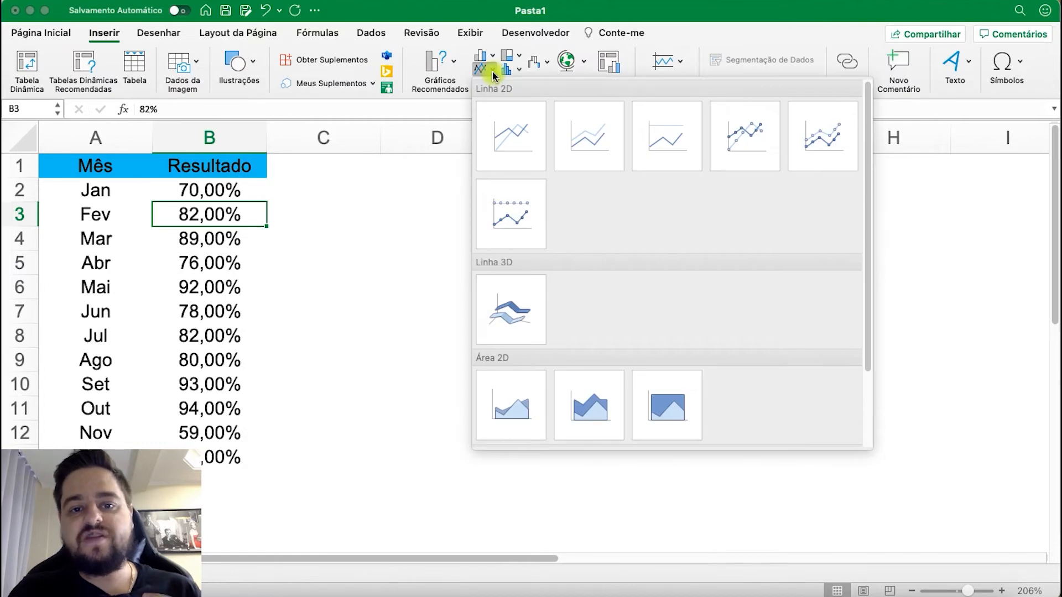
pyautogui.click(492, 69)
pyautogui.click(492, 69)
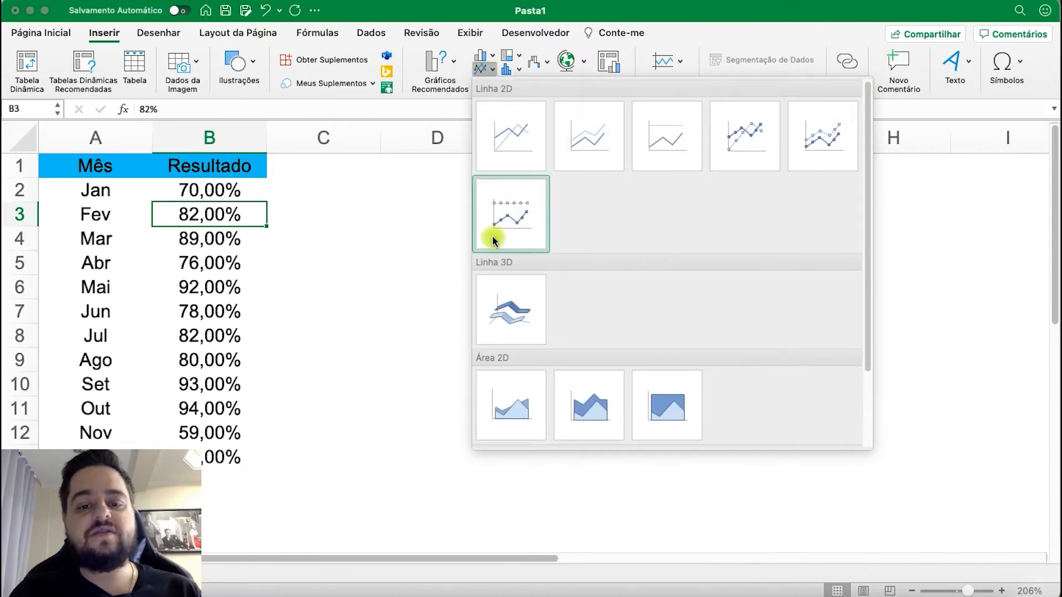
pyautogui.scroll(-3, 493, 240)
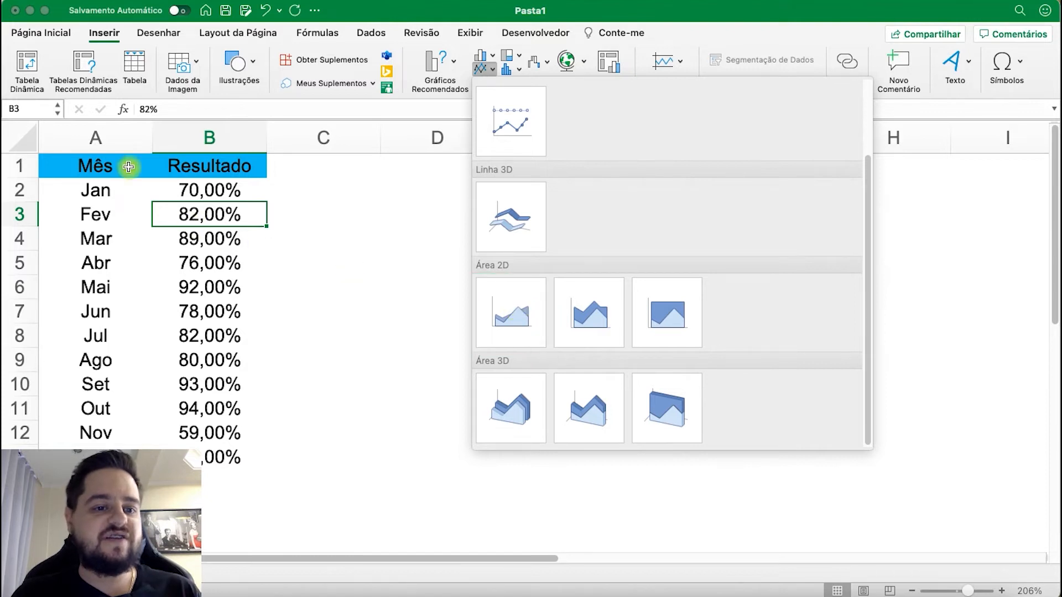
pyautogui.click(526, 312)
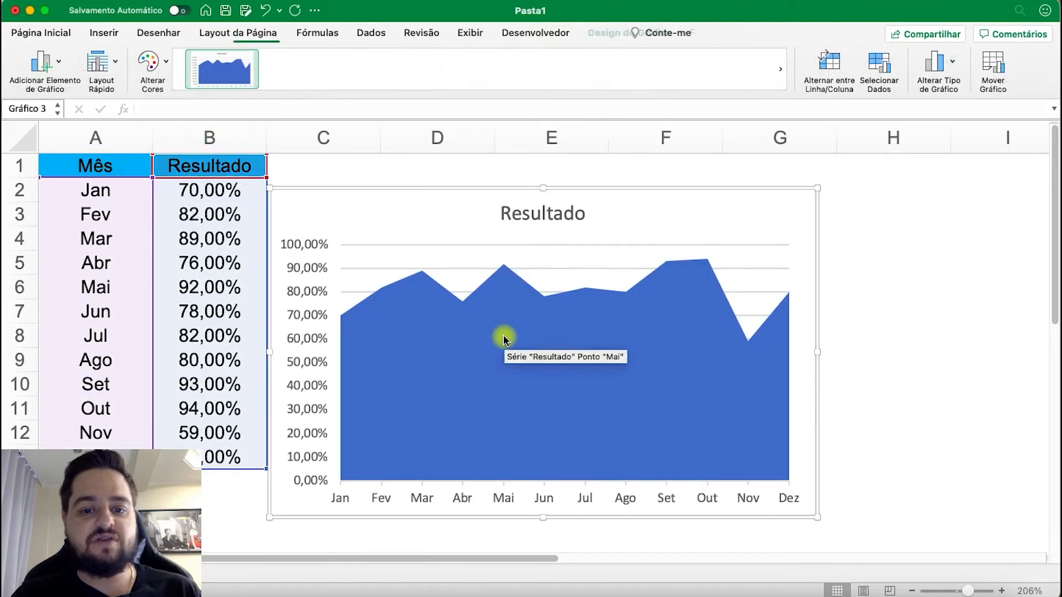
# Shrink the area chart and place it beside the table, spanning columns D to G down to row 11
pyautogui.moveTo(822, 321); pyautogui.dragTo(981, 287)
pyautogui.moveTo(438, 486); pyautogui.dragTo(491, 399)
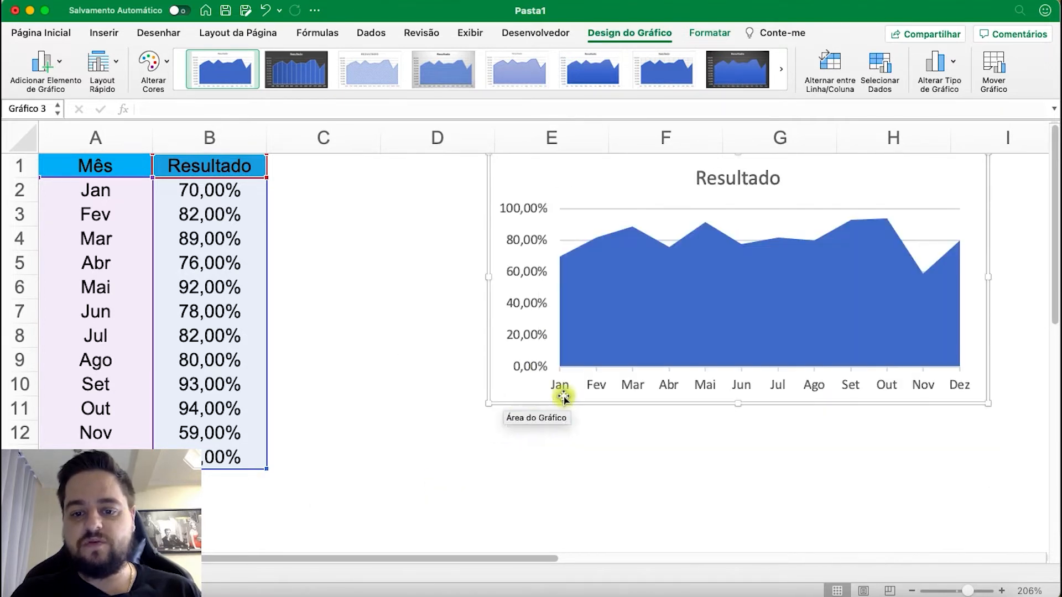
pyautogui.moveTo(868, 399); pyautogui.dragTo(757, 395)
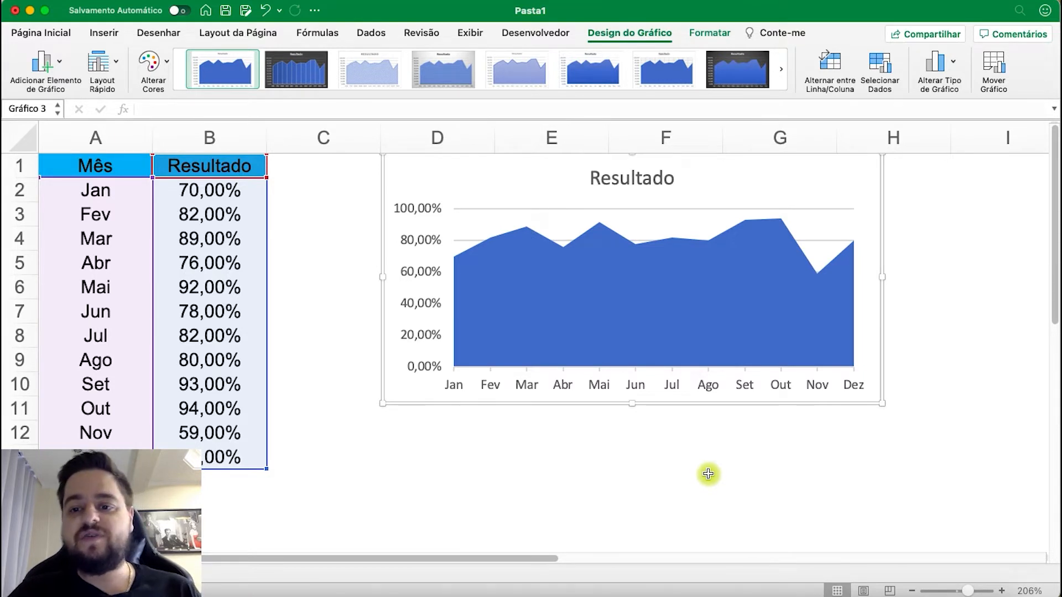
pyautogui.moveTo(882, 276); pyautogui.dragTo(838, 276)
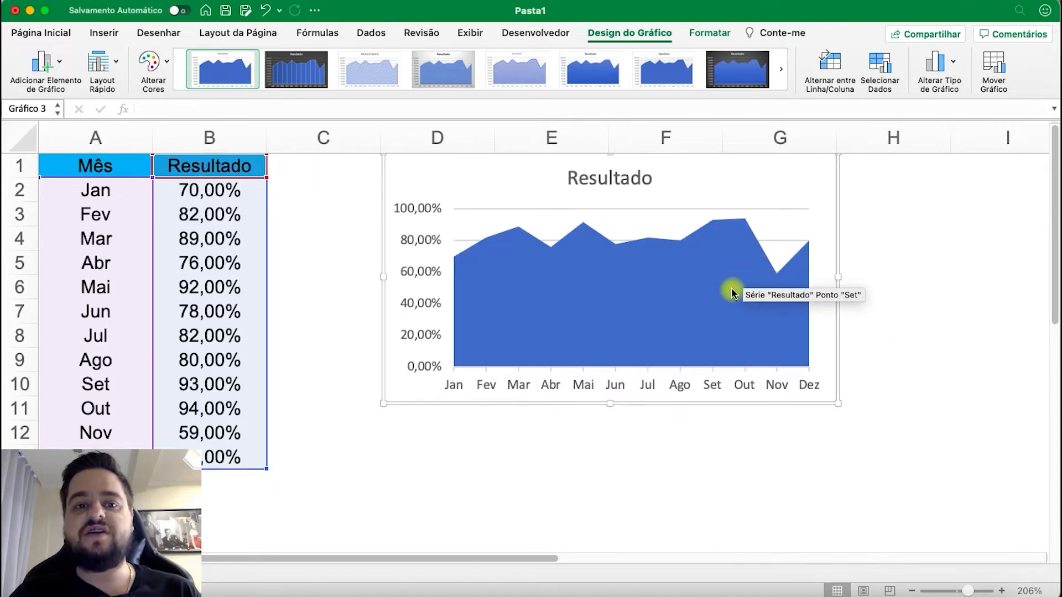
pyautogui.click(717, 300)
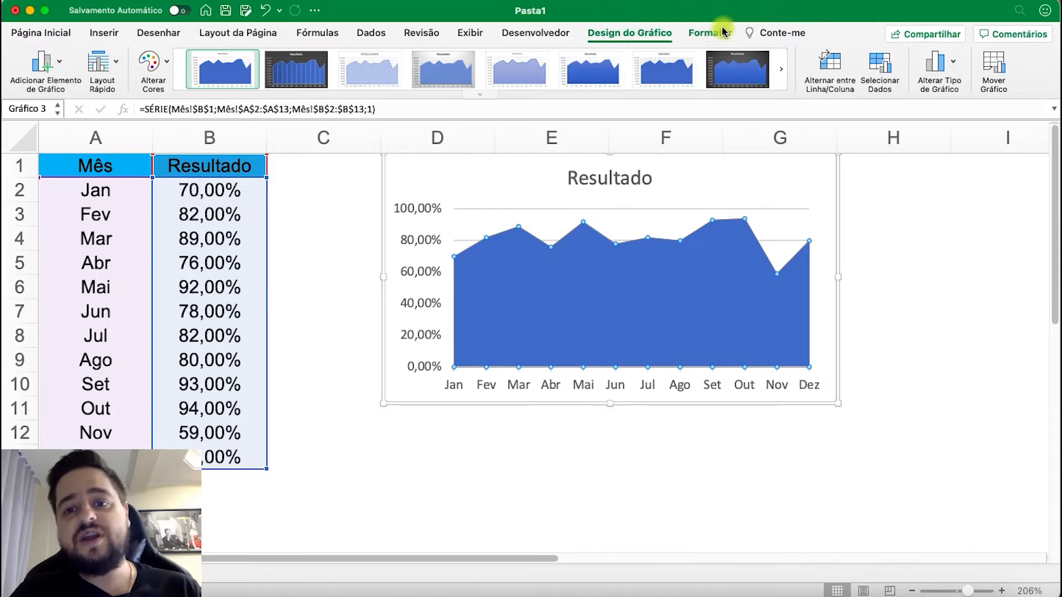
pyautogui.click(781, 69)
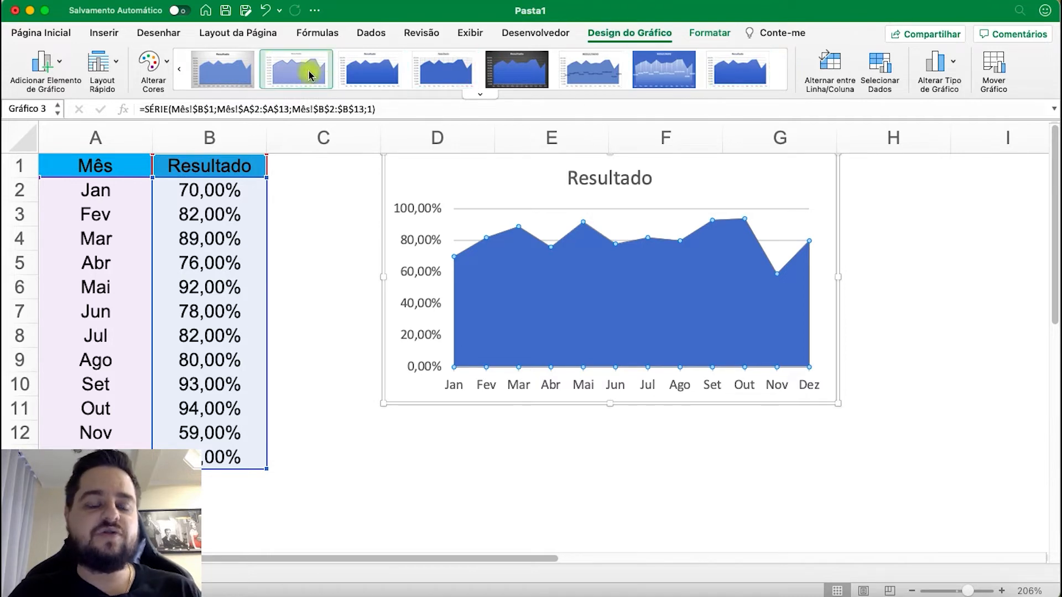
pyautogui.click(180, 69)
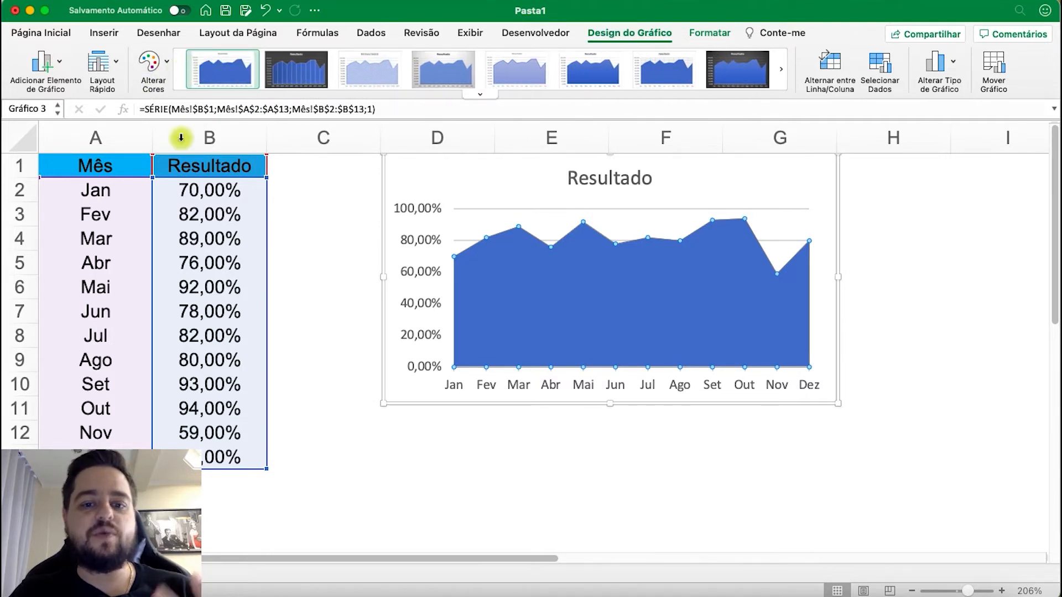
# Delete the vertical axis labels, the horizontal gridlines and the title from the area chart
pyautogui.click(422, 314)
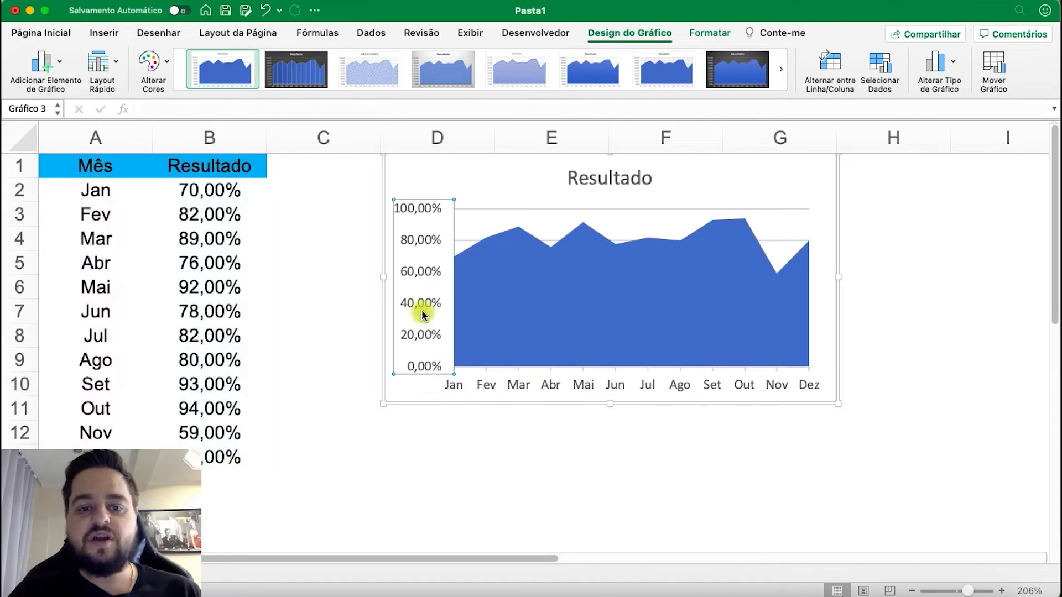
pyautogui.press('Delete')
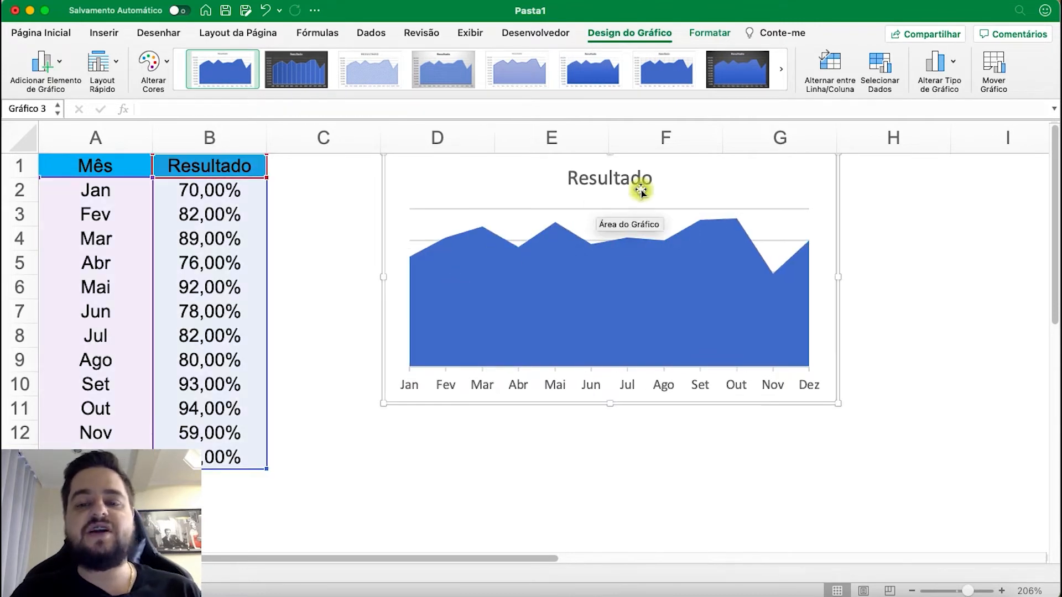
pyautogui.click(772, 241)
pyautogui.press('Delete')
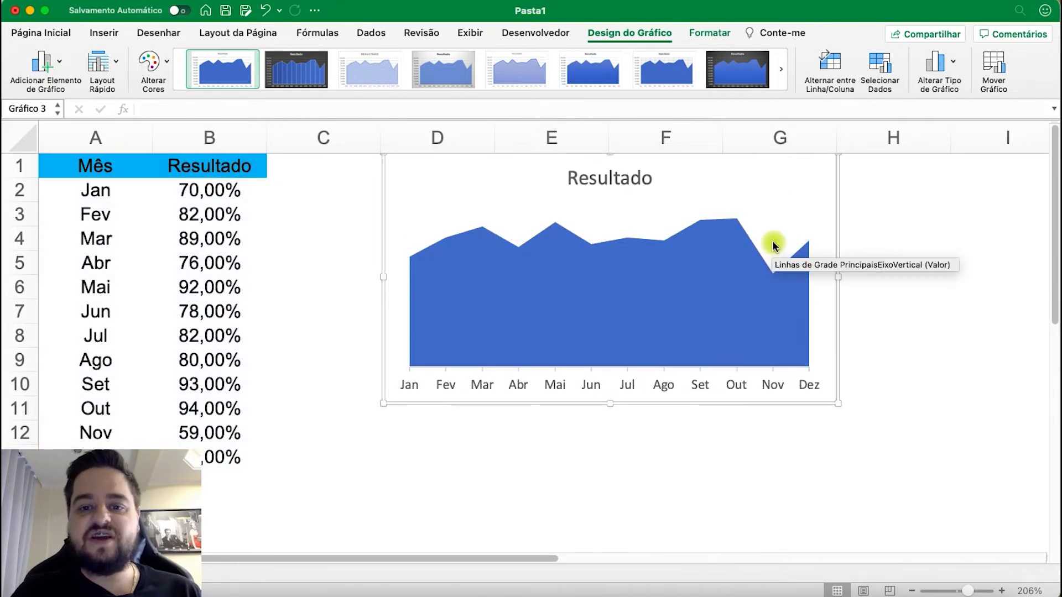
pyautogui.click(608, 185)
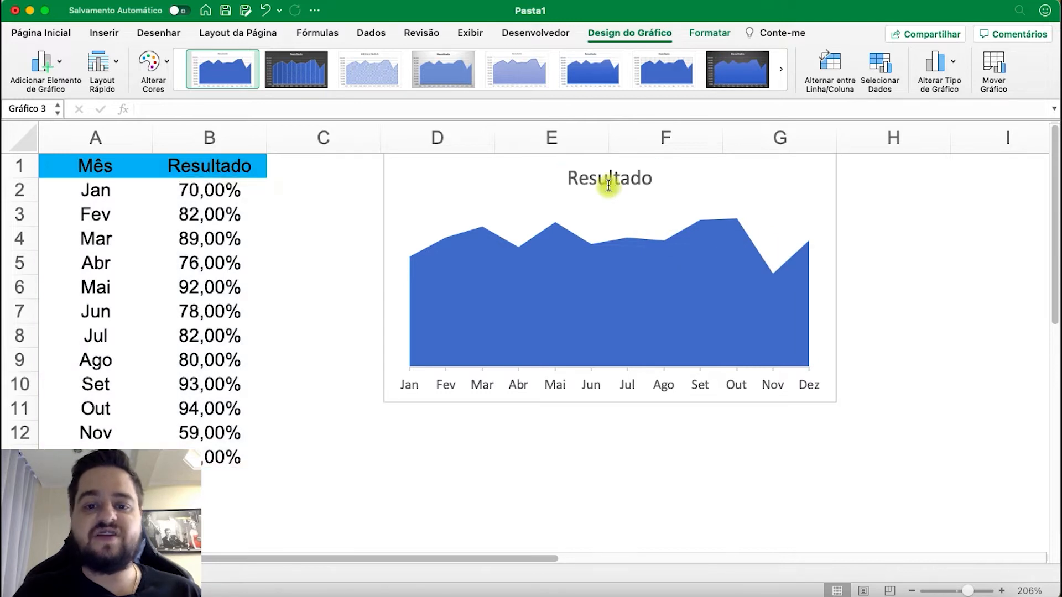
pyautogui.press('Delete')
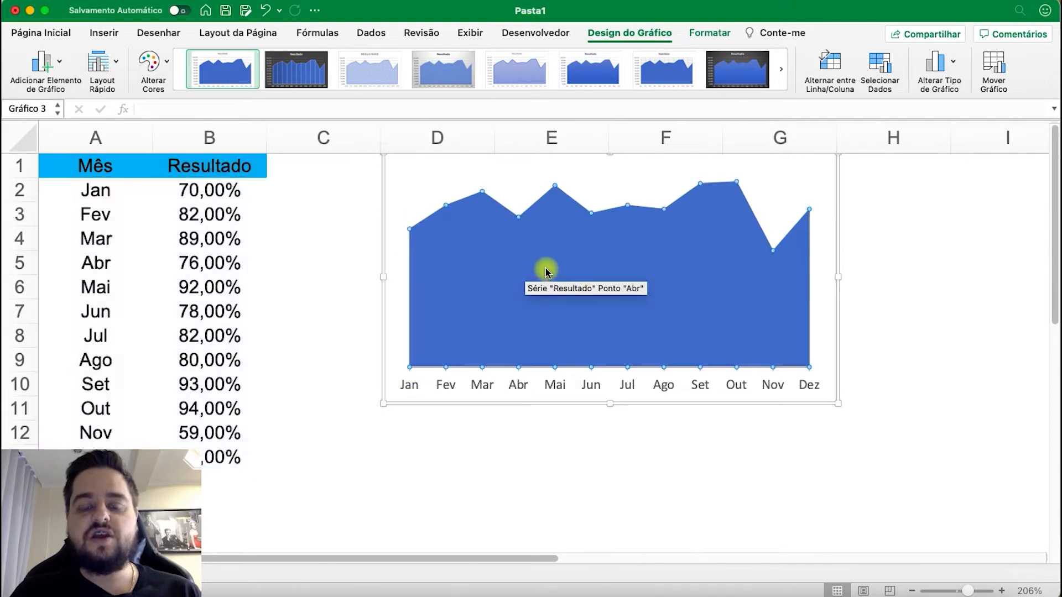
# Open the fill and border formatting of the Resultado data series and collapse the border settings
pyautogui.doubleClick(505, 266)
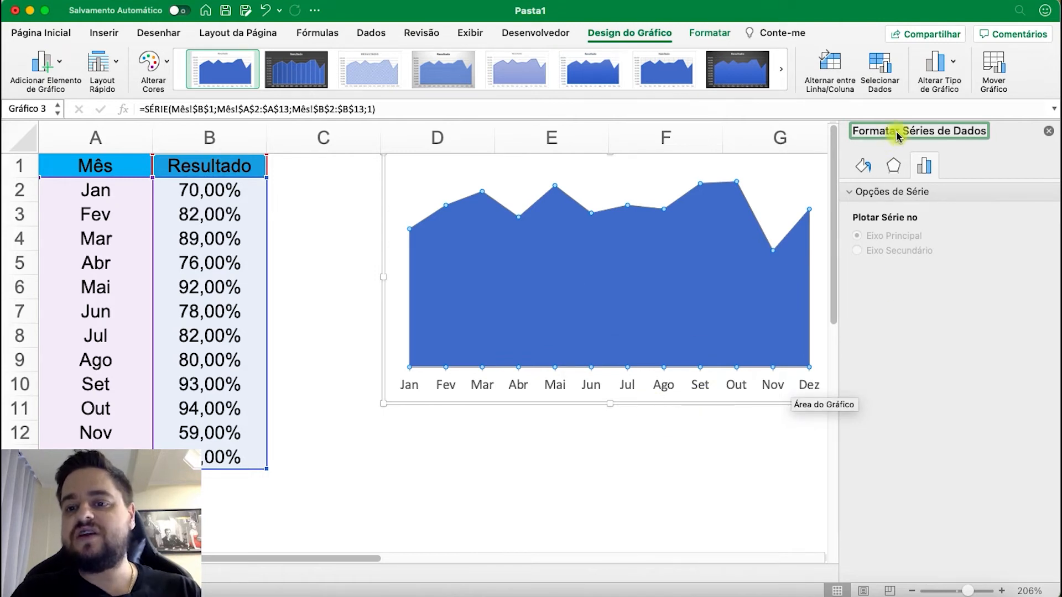
pyautogui.click(863, 169)
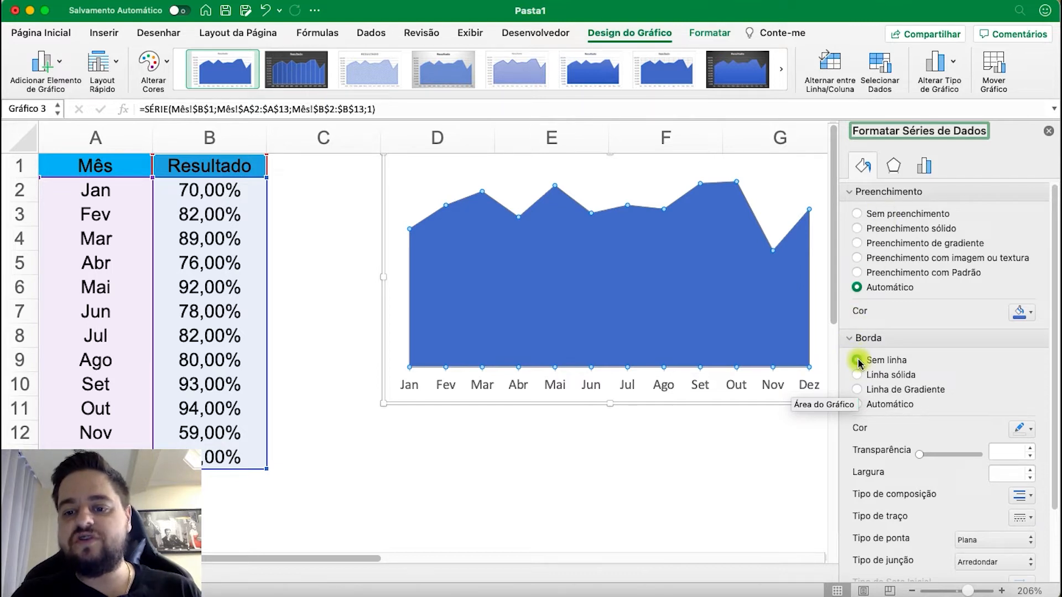
pyautogui.click(854, 338)
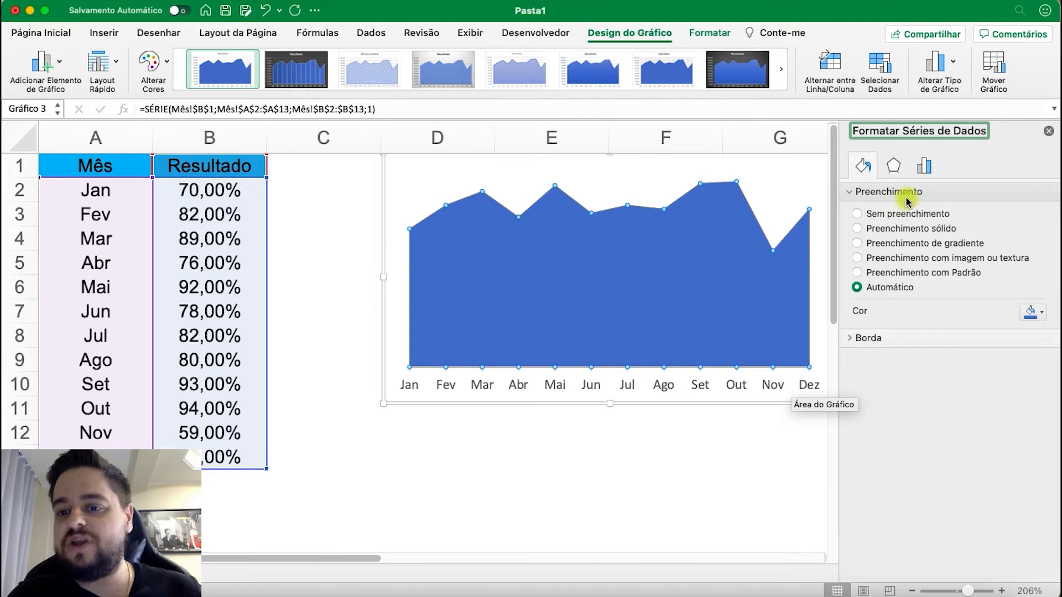
# Try no fill, a solid fill, and a picture or texture fill on the Resultado area series
pyautogui.click(858, 214)
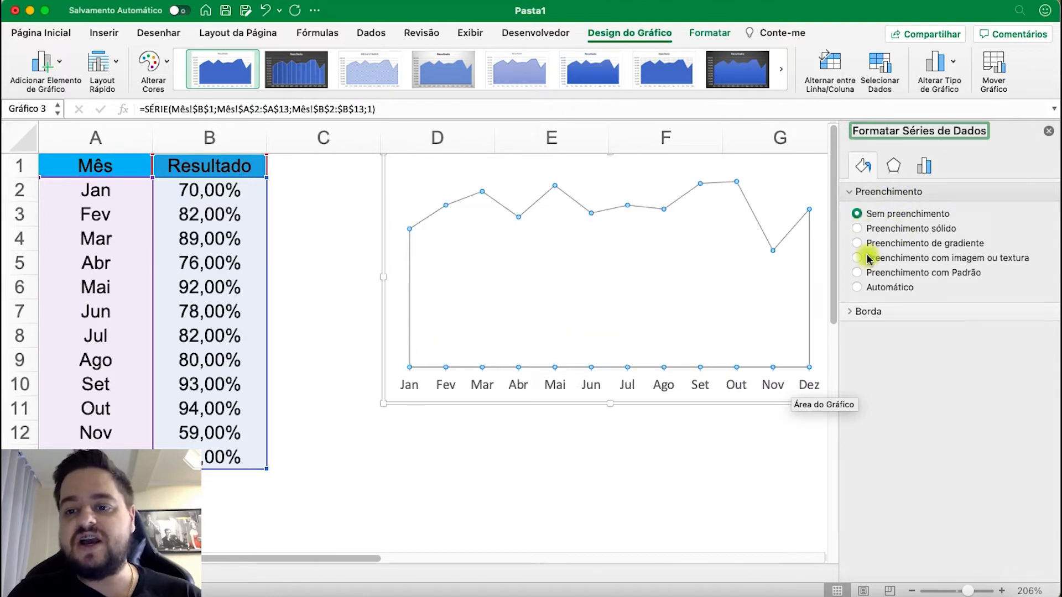
pyautogui.click(857, 228)
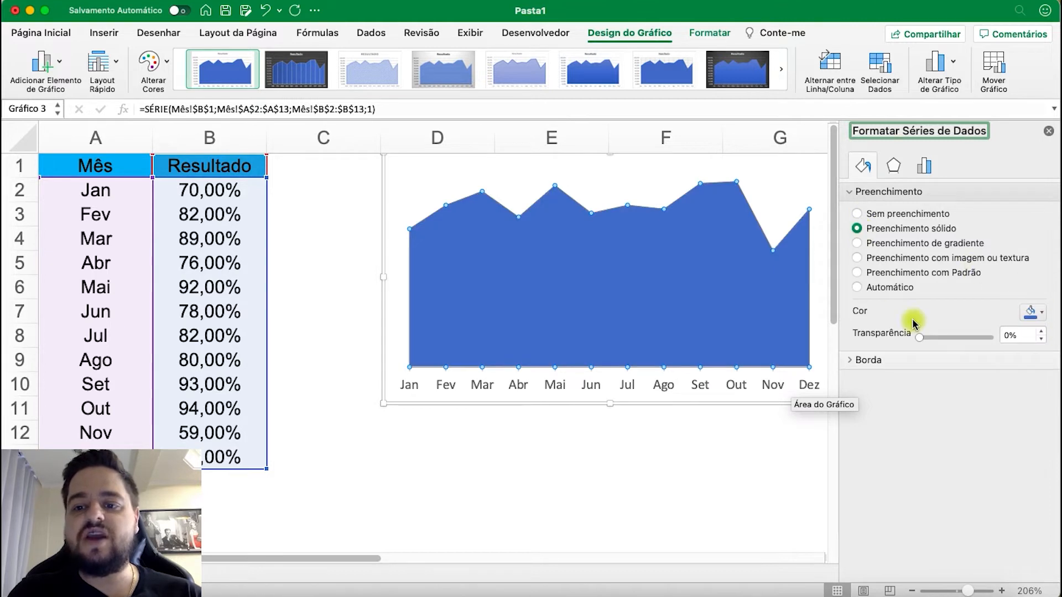
pyautogui.moveTo(919, 344); pyautogui.dragTo(854, 325)
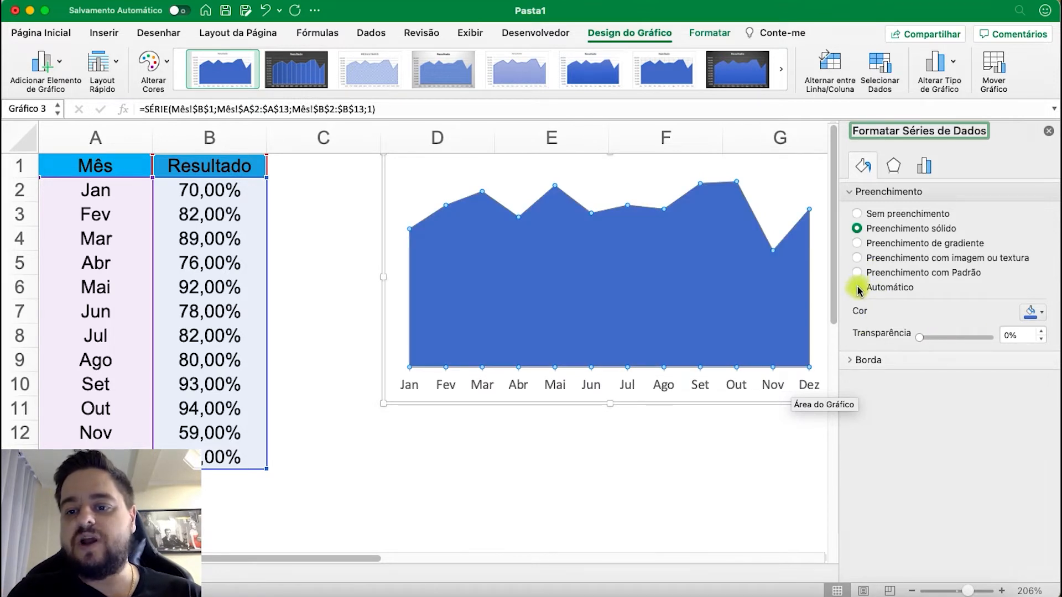
pyautogui.click(858, 259)
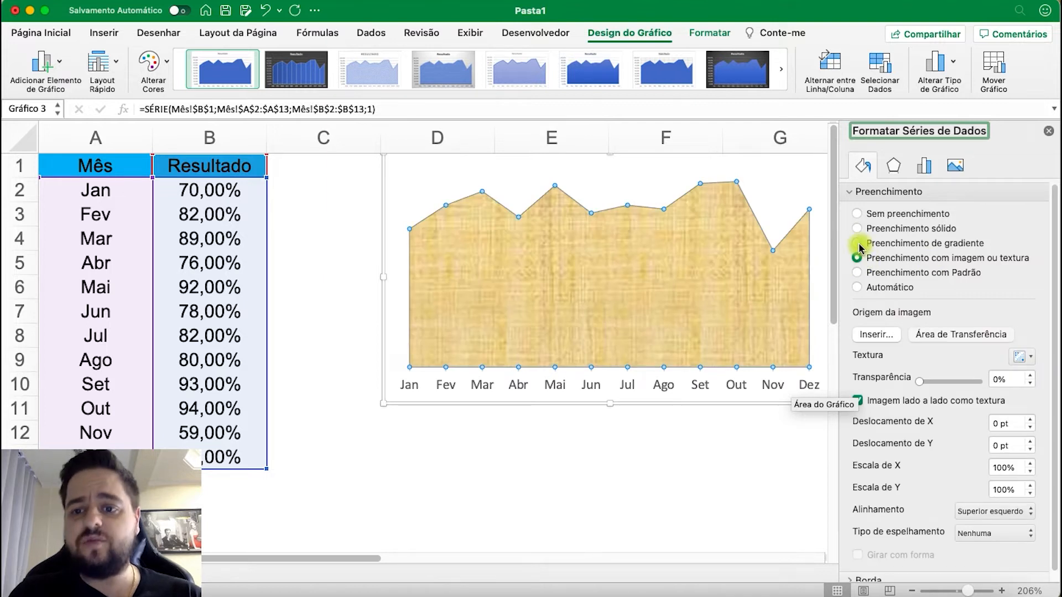
# Apply a gradient fill to the Resultado area series
pyautogui.click(858, 244)
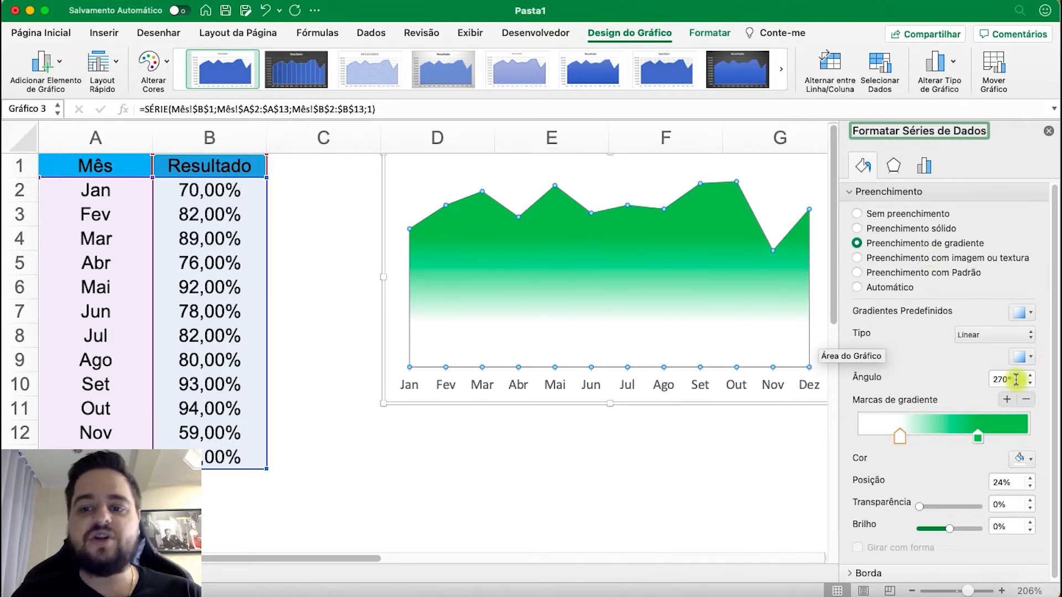
# Try a gray radial preset gradient on the Resultado area series and move its middle gradient stop to 43%
pyautogui.scroll(-1, 980, 371)
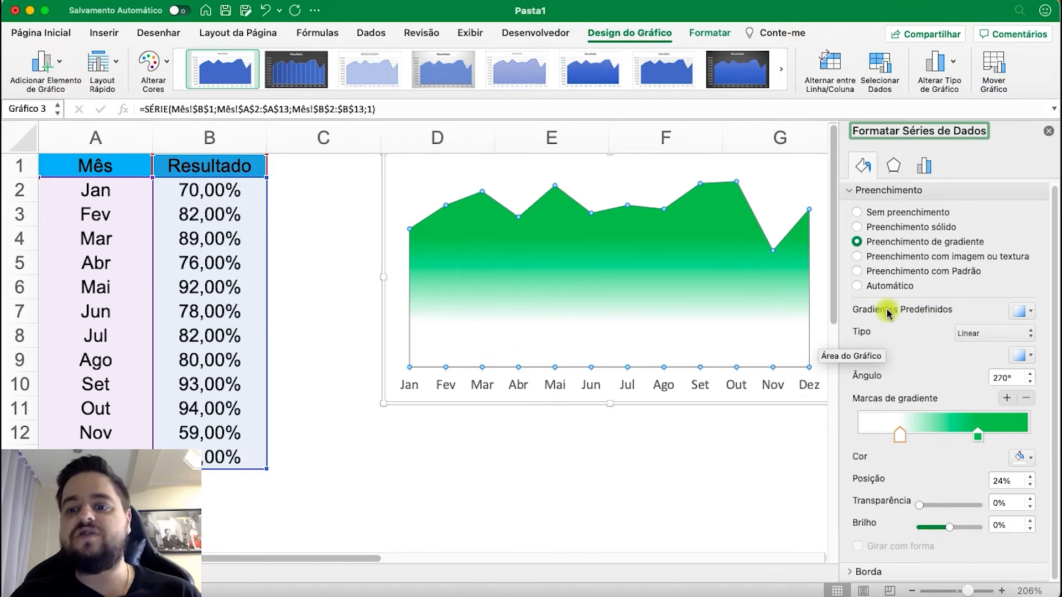
pyautogui.click(1030, 310)
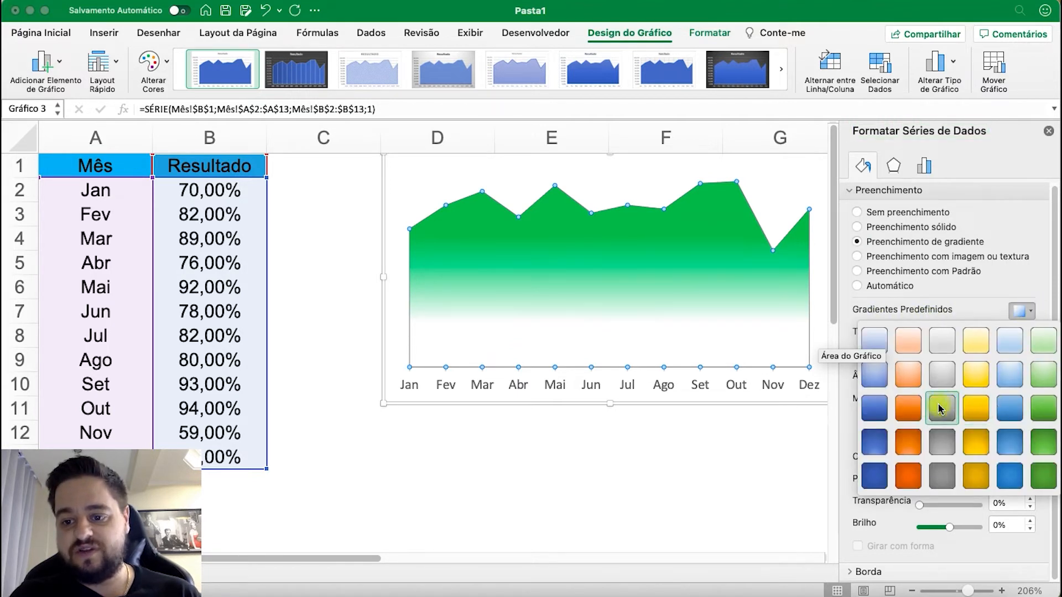
pyautogui.click(952, 370)
pyautogui.click(1025, 313)
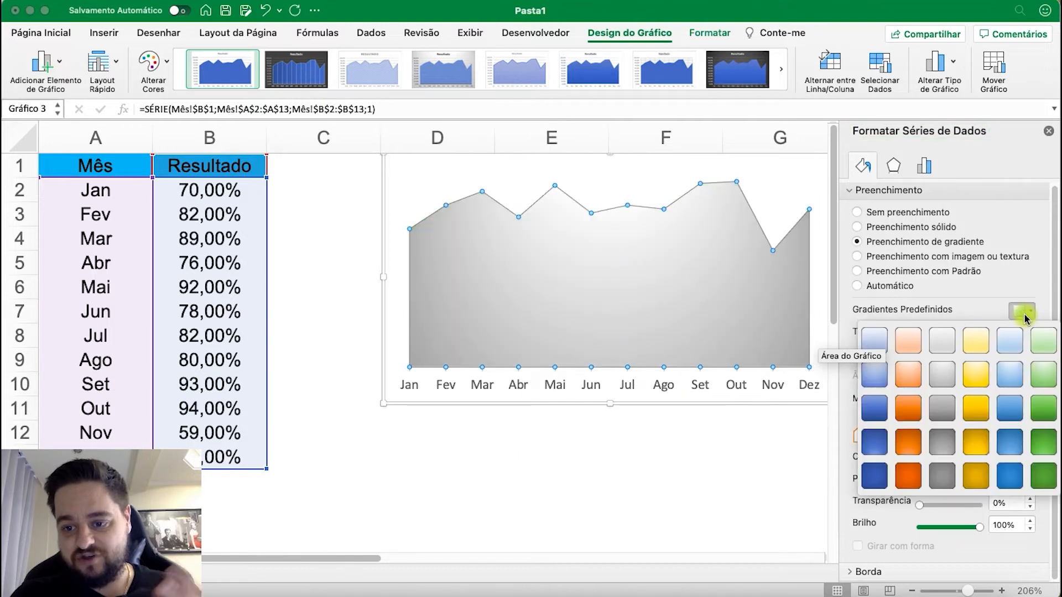
pyautogui.click(941, 374)
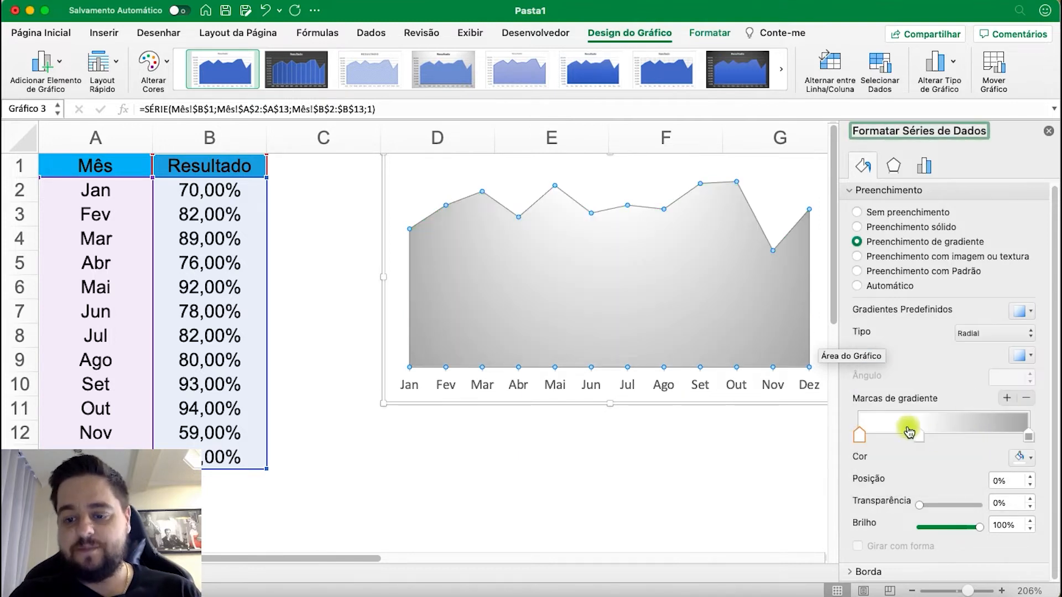
pyautogui.click(941, 435)
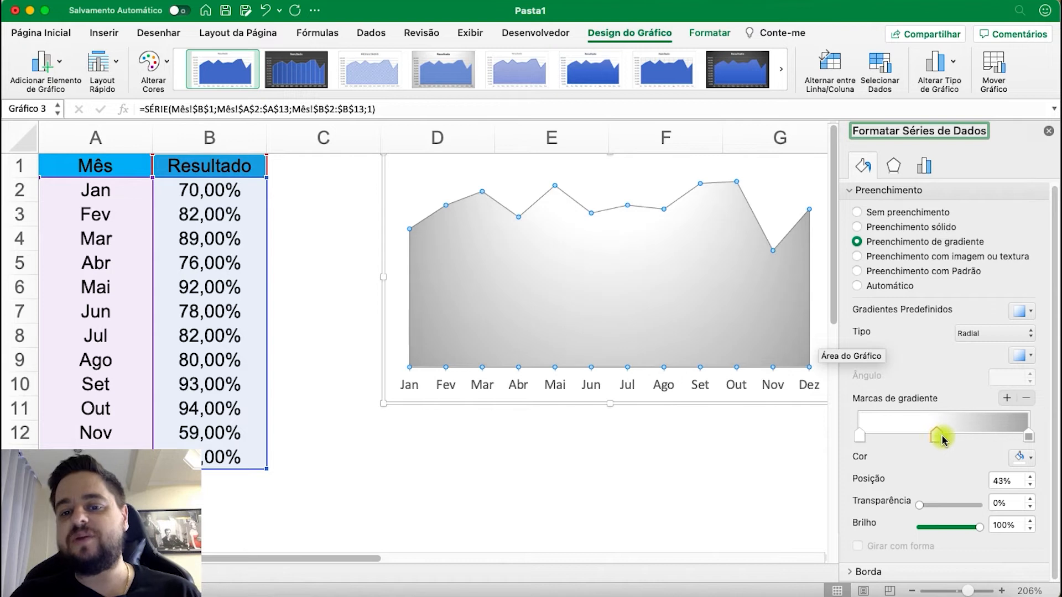
# Apply the lightest gray linear preset gradient to the Resultado area series
pyautogui.click(1023, 313)
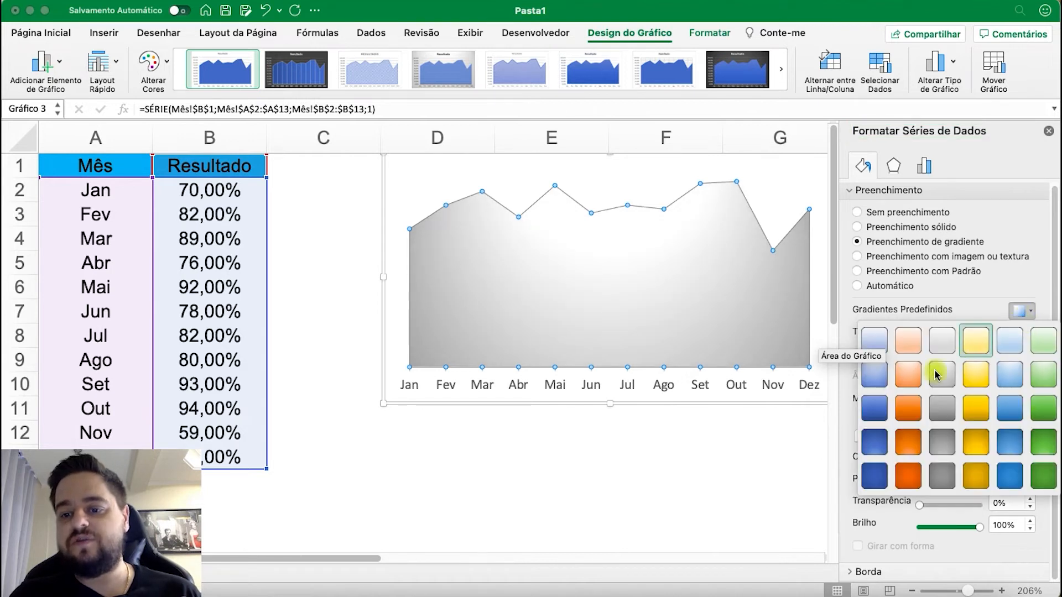
pyautogui.click(936, 351)
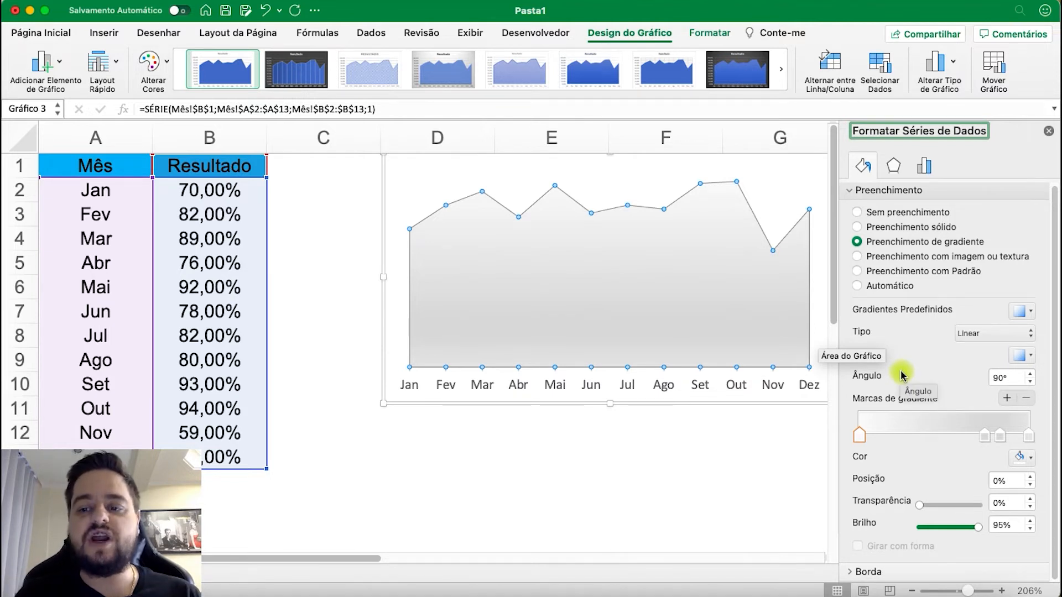
# Compare the Radial and Rectangular gradient types, return to Linear, and set the gradient direction to 270°
pyautogui.click(987, 333)
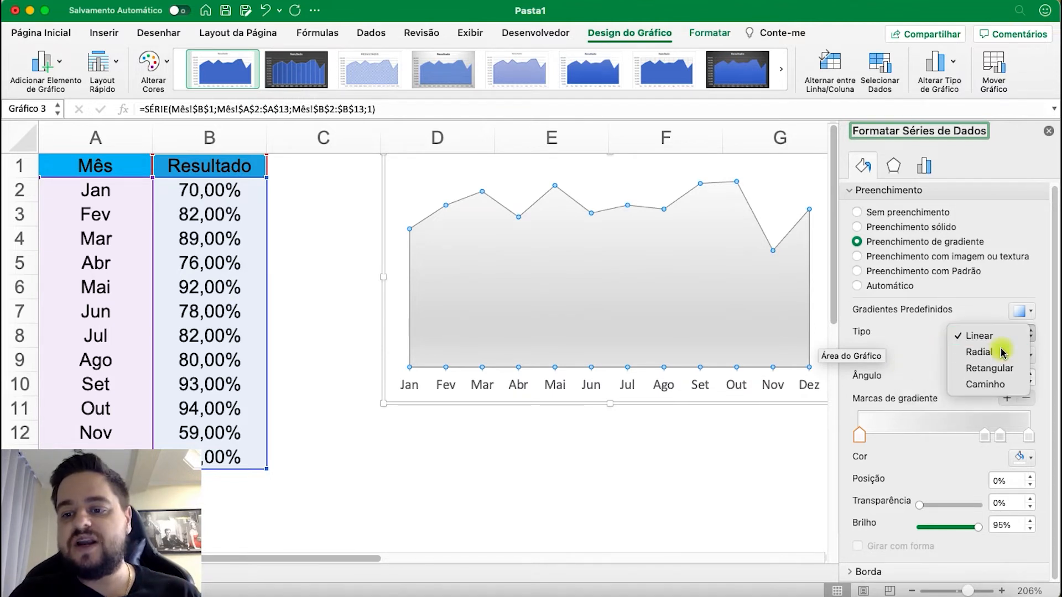
pyautogui.click(1000, 348)
pyautogui.click(1002, 338)
pyautogui.click(993, 351)
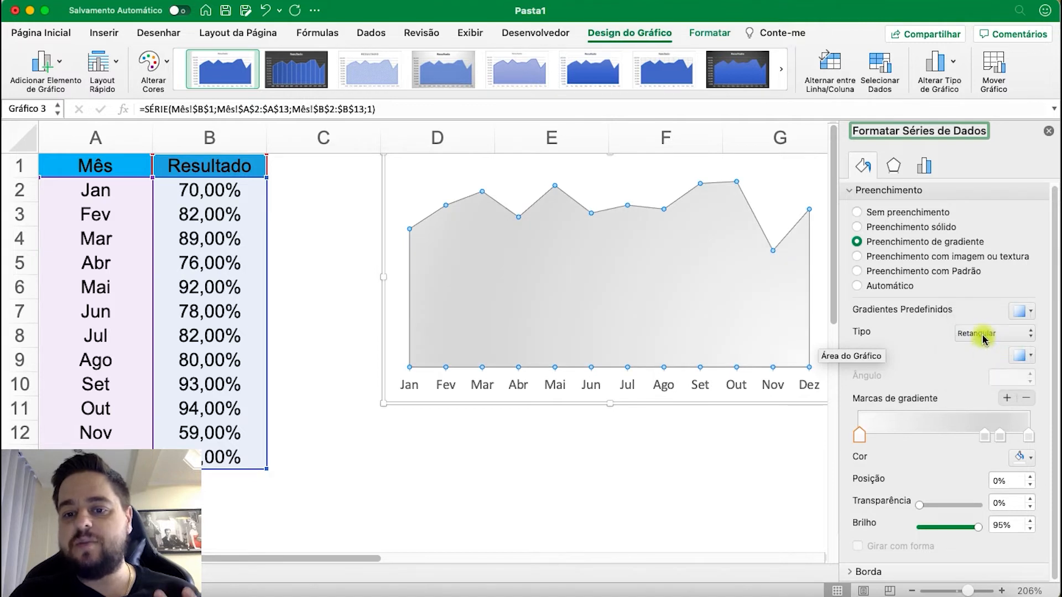
pyautogui.click(993, 335)
pyautogui.click(990, 304)
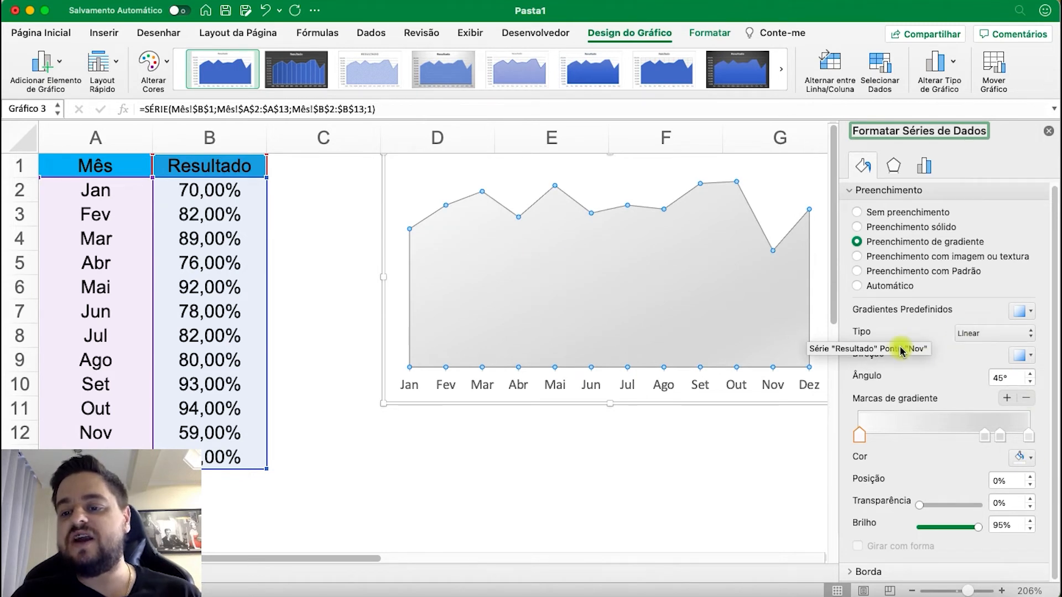
pyautogui.click(1016, 356)
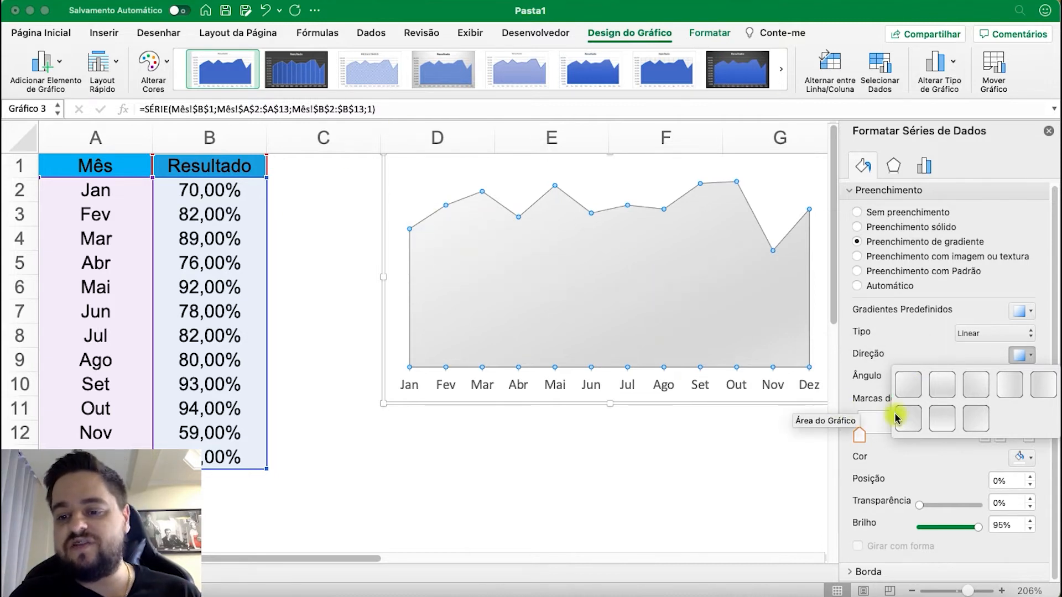
pyautogui.click(949, 421)
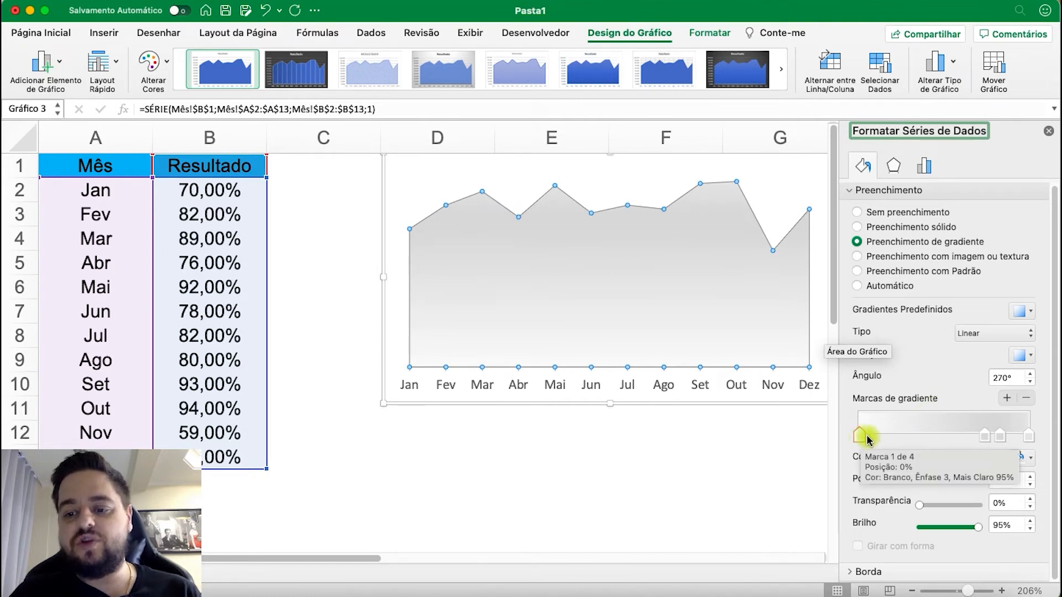
# Spread out the four gradient stops, with the first at 3%, the second at 24% and the last at 80%
pyautogui.moveTo(987, 436)
pyautogui.mouseDown()
pyautogui.moveTo(931, 435)
pyautogui.moveTo(997, 434)
pyautogui.mouseUp()
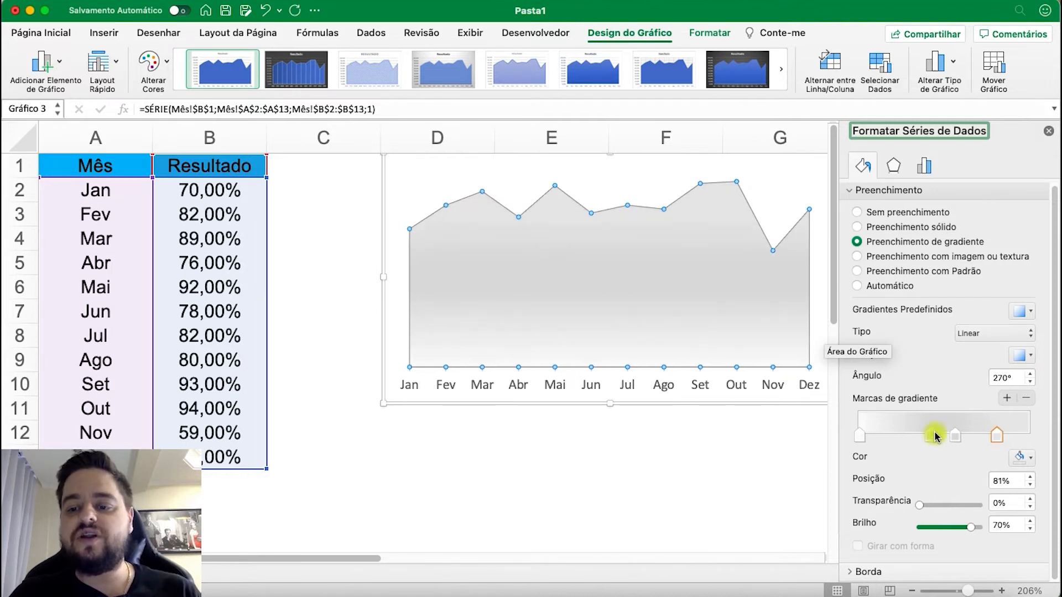
pyautogui.moveTo(930, 436); pyautogui.dragTo(991, 437)
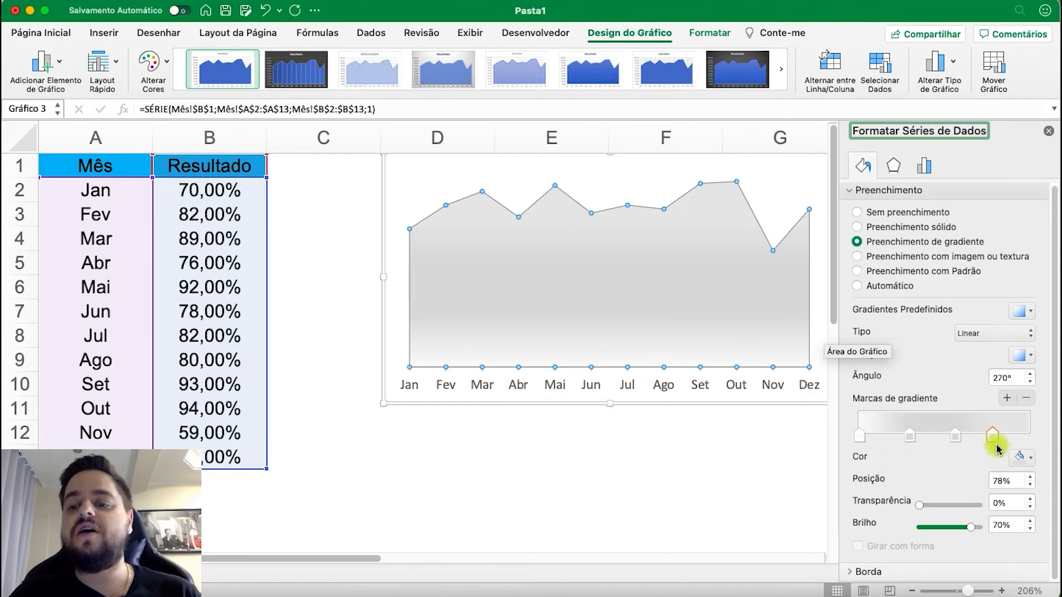
pyautogui.click(959, 435)
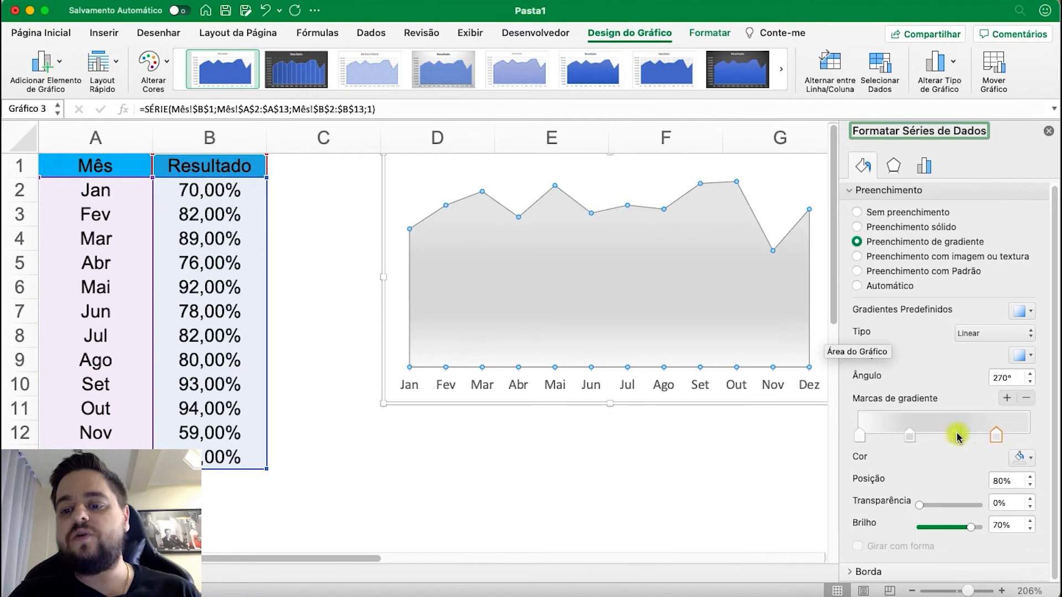
pyautogui.click(860, 437)
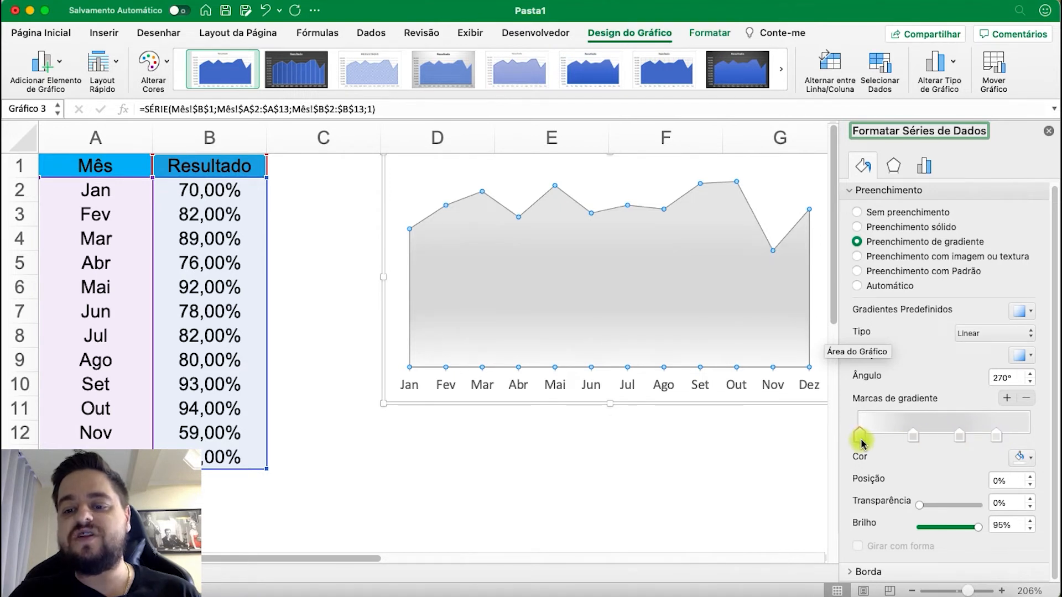
pyautogui.moveTo(868, 442); pyautogui.dragTo(876, 442)
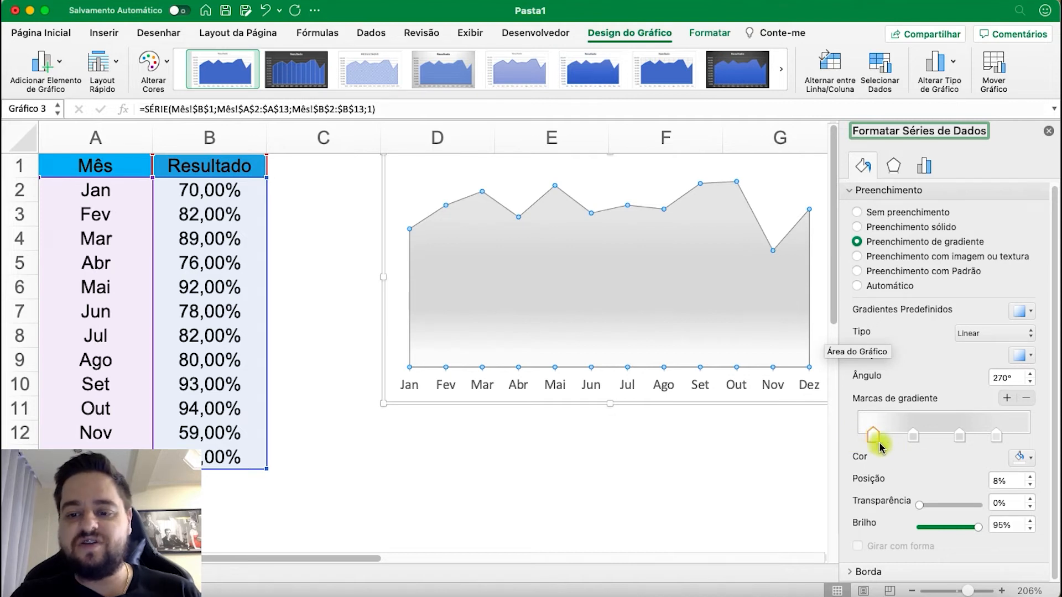
pyautogui.moveTo(880, 446); pyautogui.dragTo(818, 403)
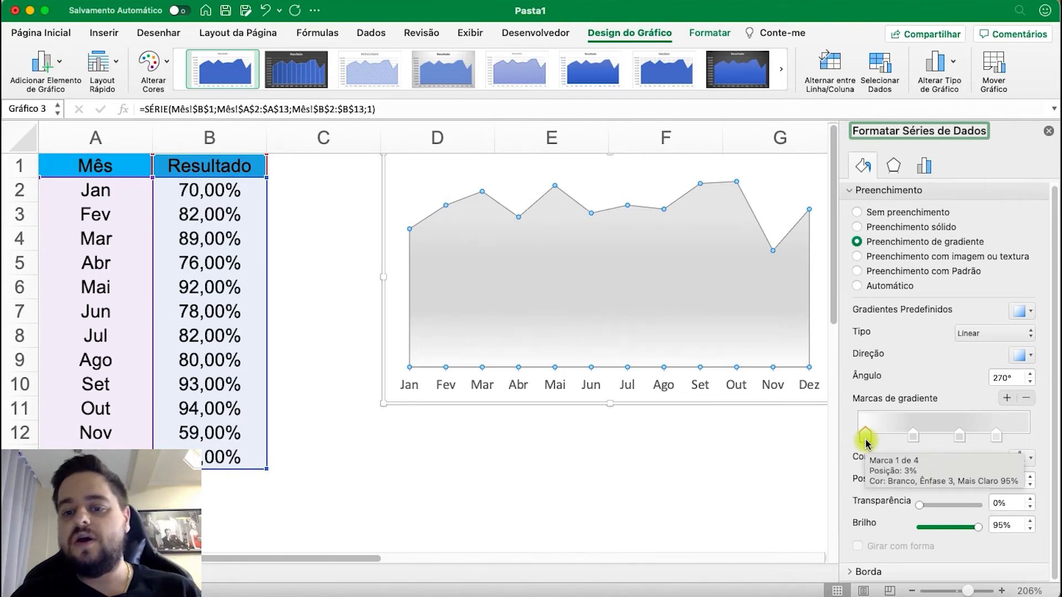
pyautogui.click(907, 440)
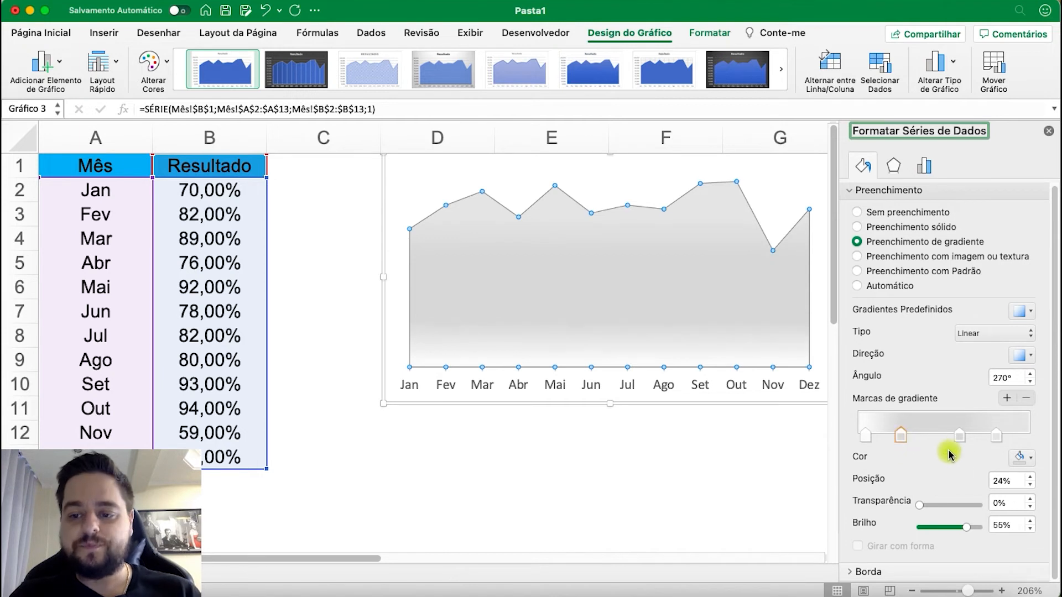
# Move the second gradient stop to 21% and color it with the theme green (Ênfase 6), 80% lighter
pyautogui.click(1020, 457)
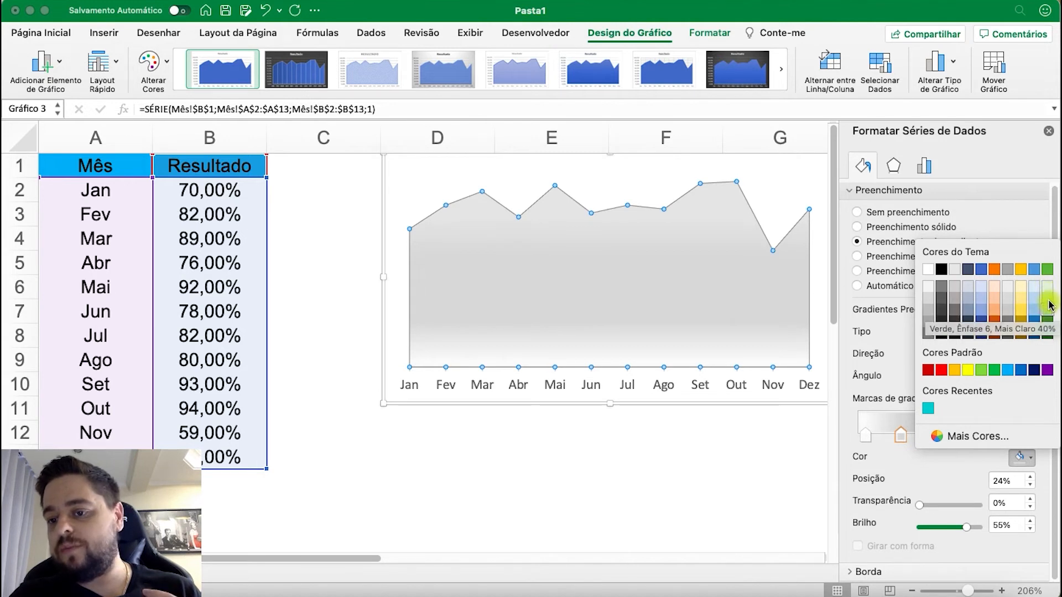
pyautogui.click(895, 442)
pyautogui.click(1019, 457)
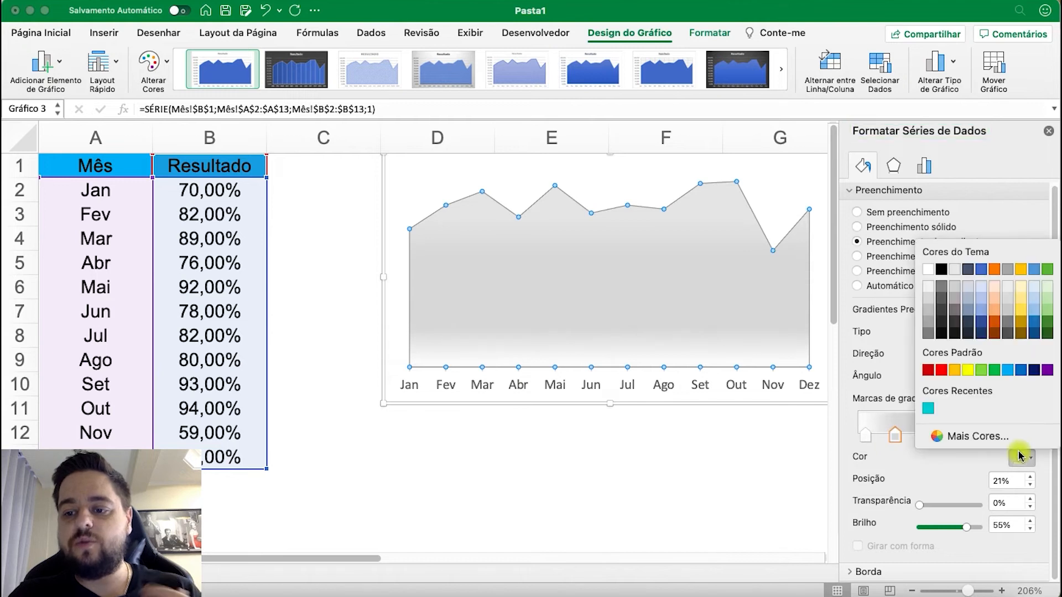
pyautogui.click(1044, 285)
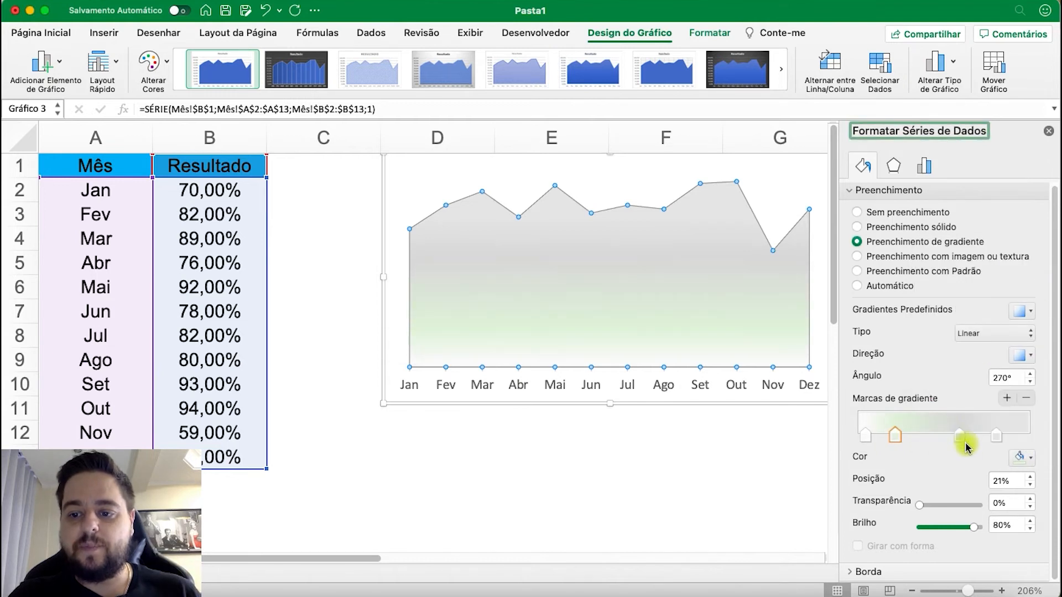
# Color the third gradient stop theme green 40% lighter and the last stop, placed at 76%, theme green 50% darker
pyautogui.click(960, 436)
pyautogui.click(1025, 459)
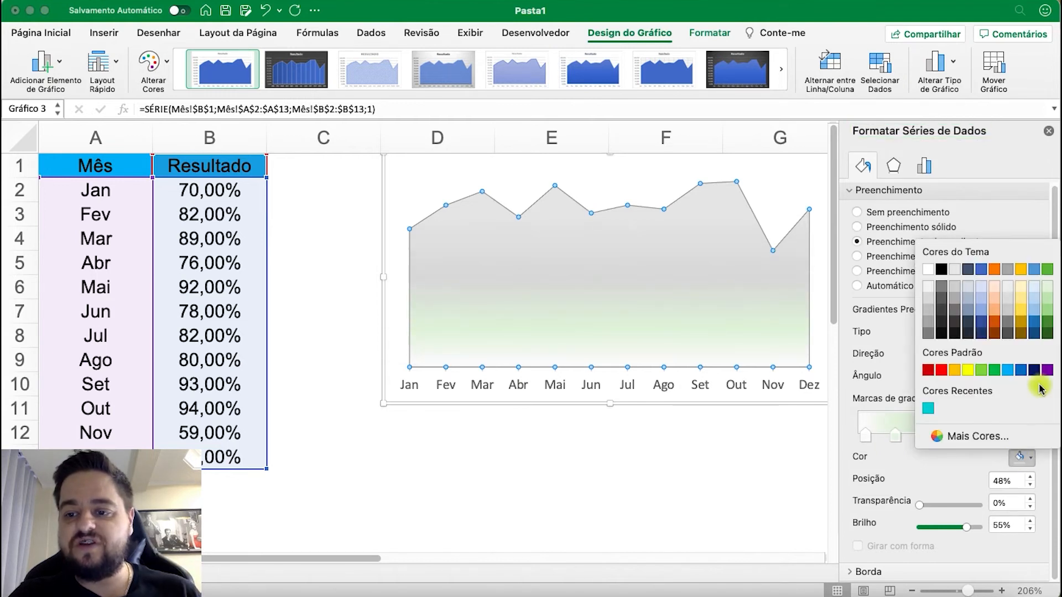
pyautogui.click(1043, 310)
pyautogui.click(997, 434)
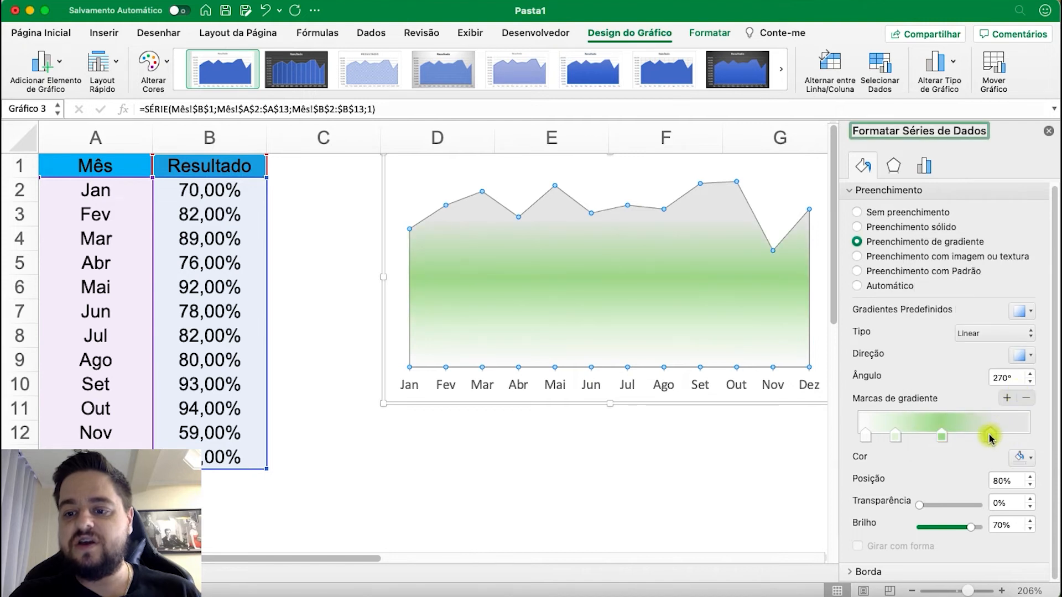
pyautogui.click(1025, 457)
pyautogui.click(1047, 334)
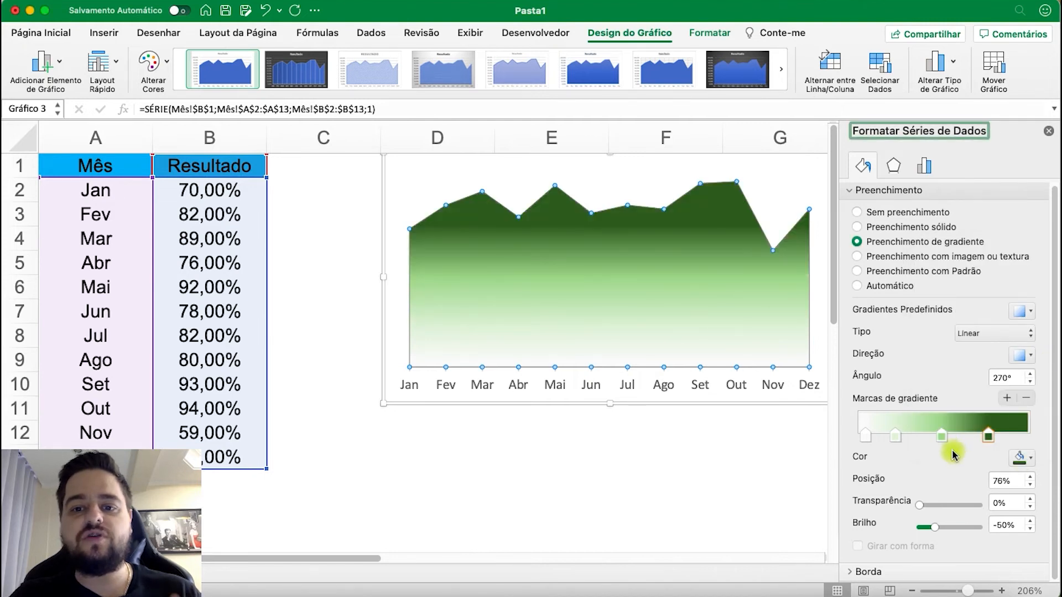
# Fine-tune the green gradient stops, placing the lightest green at 27% and the dark green at 74%
pyautogui.moveTo(988, 437); pyautogui.dragTo(982, 437)
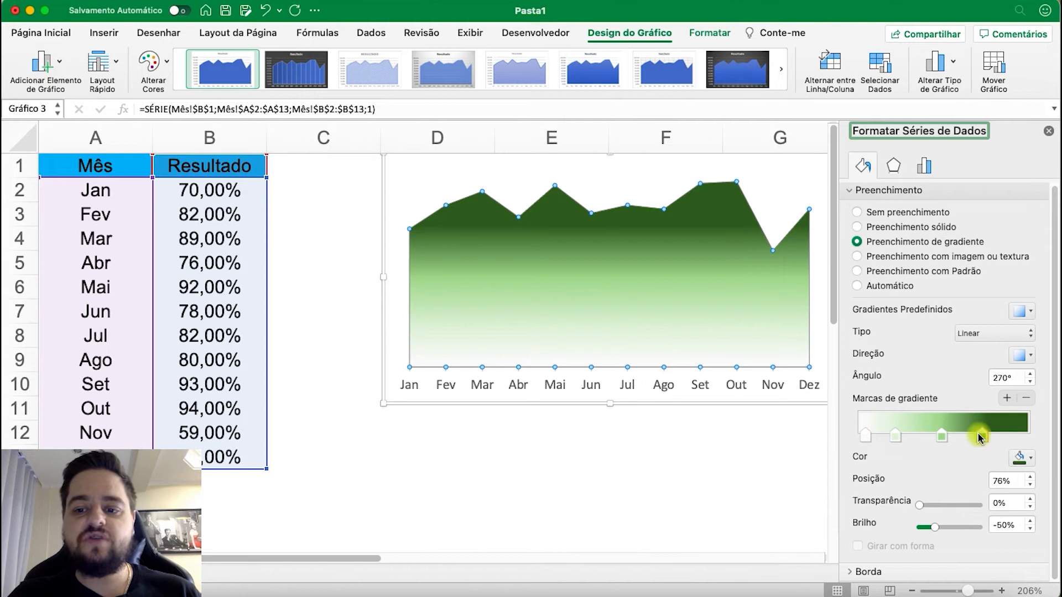
pyautogui.click(945, 437)
pyautogui.moveTo(899, 436); pyautogui.dragTo(985, 438)
pyautogui.click(946, 435)
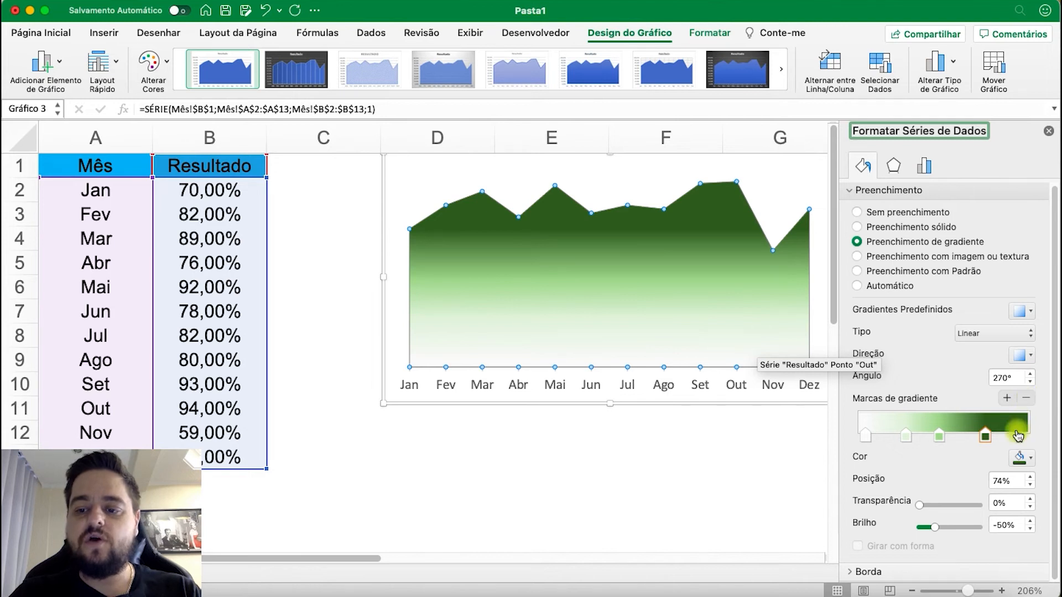
# Add a fifth gradient stop, place it at 63%, and remove it again
pyautogui.click(1007, 400)
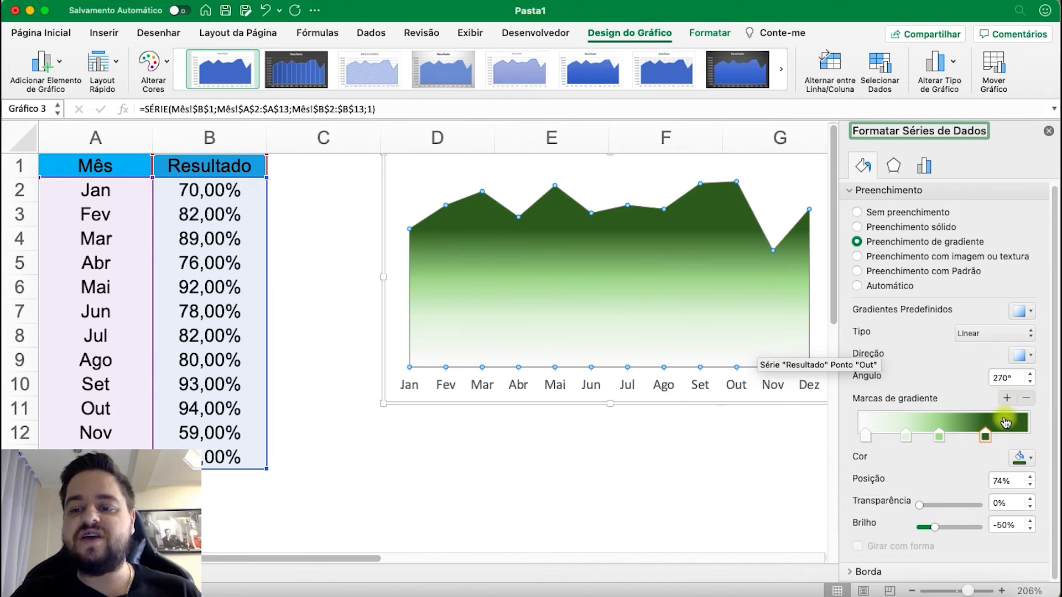
pyautogui.moveTo(964, 436); pyautogui.dragTo(979, 436)
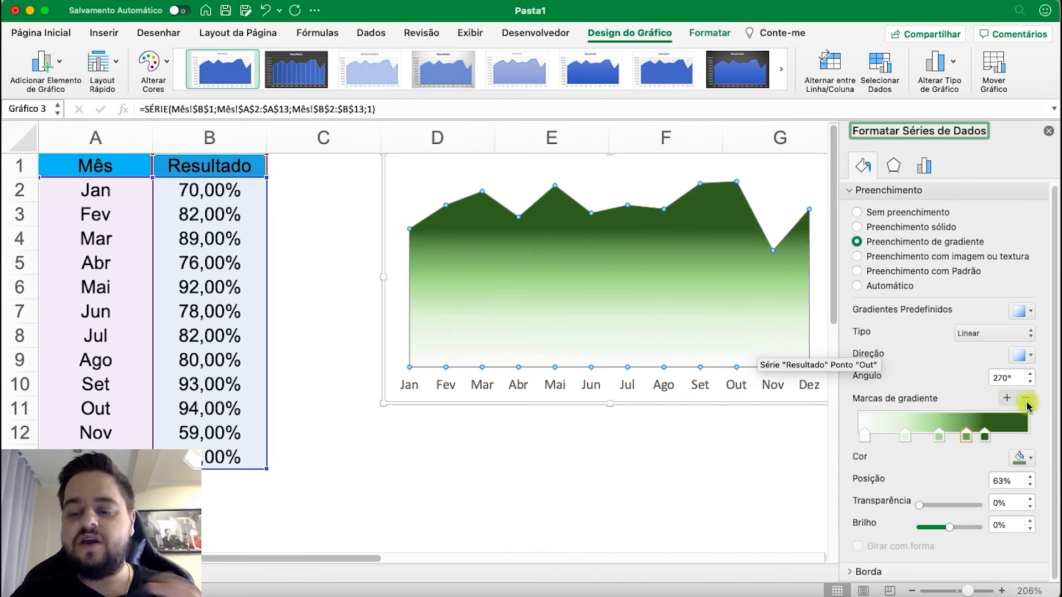
pyautogui.click(1026, 399)
# Delete the mid-green and dark green gradient stops, keeping only the white and light green ones
pyautogui.click(1026, 399)
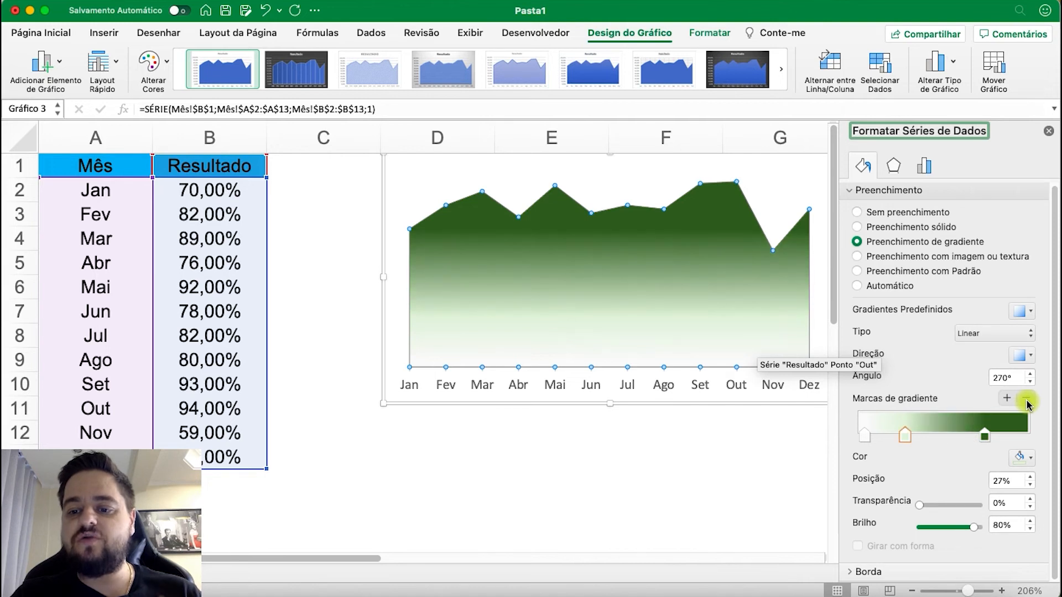
pyautogui.click(907, 436)
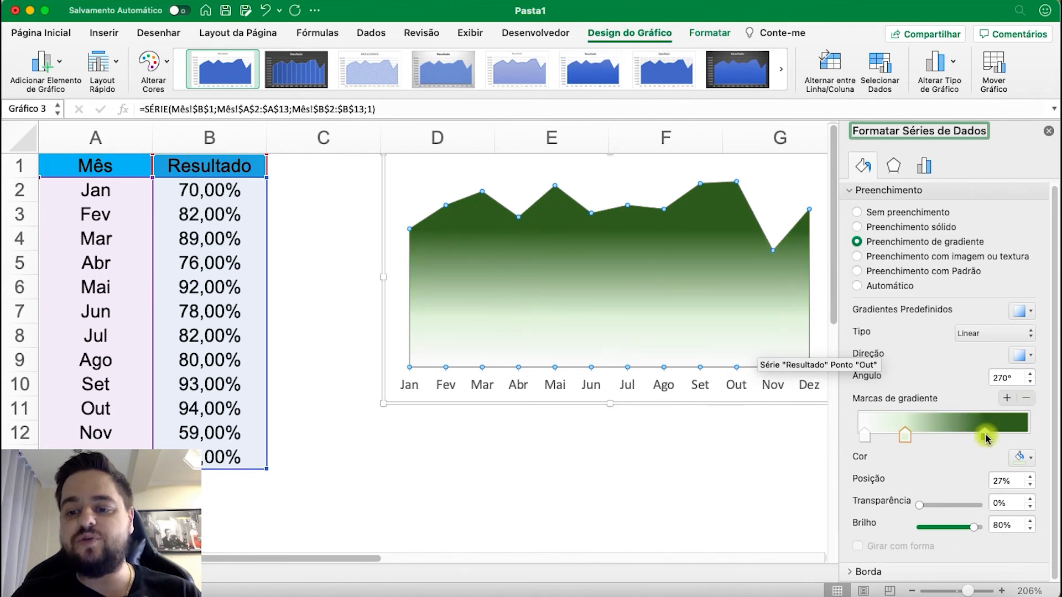
pyautogui.click(985, 437)
pyautogui.click(1026, 398)
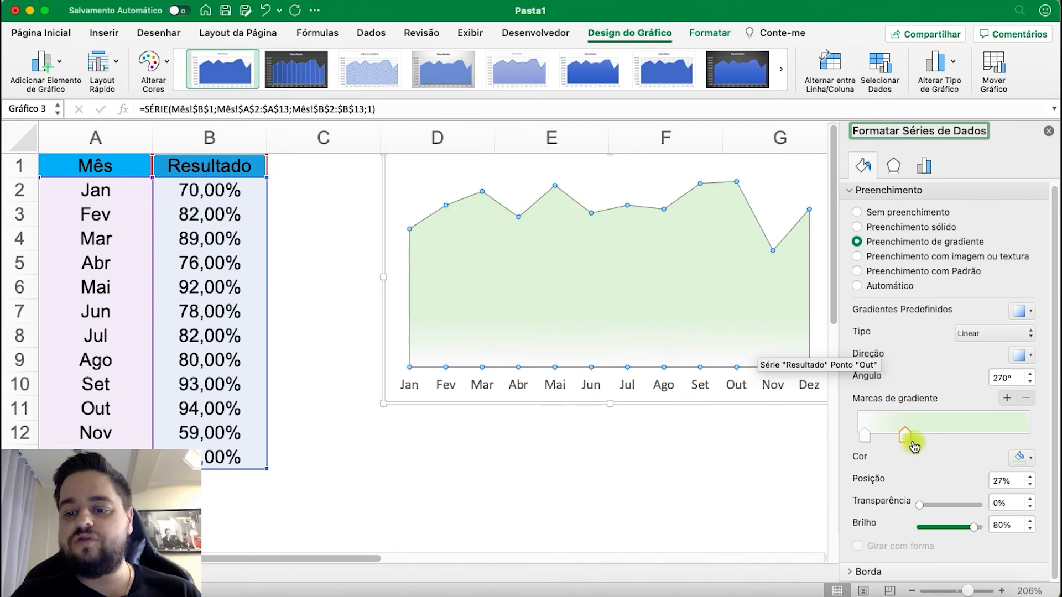
# Place the white gradient stop at 0% and the light green stop at 49%
pyautogui.moveTo(912, 441); pyautogui.dragTo(961, 441)
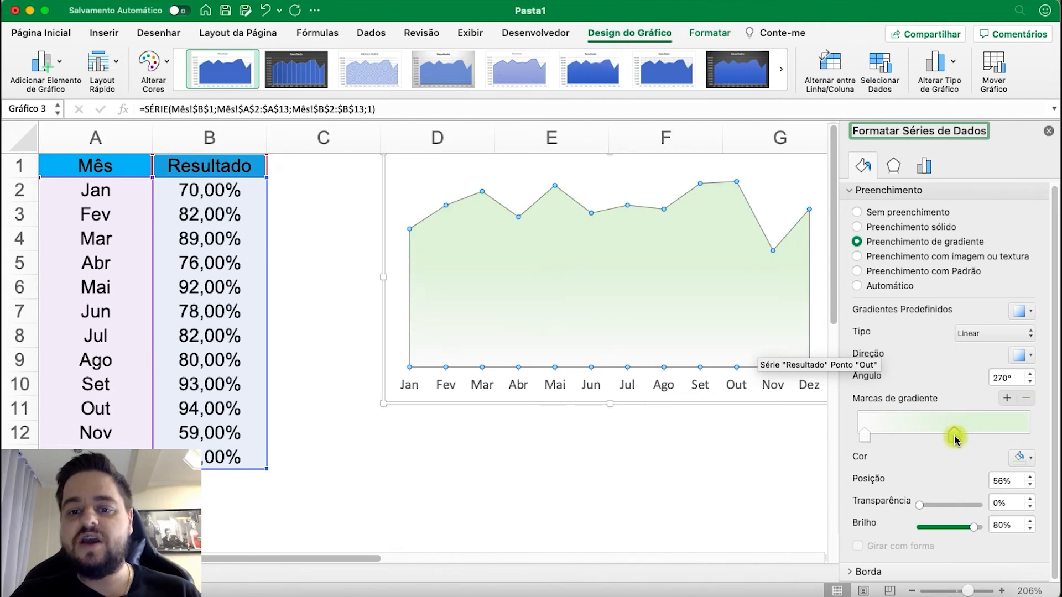
pyautogui.moveTo(863, 437); pyautogui.dragTo(830, 436)
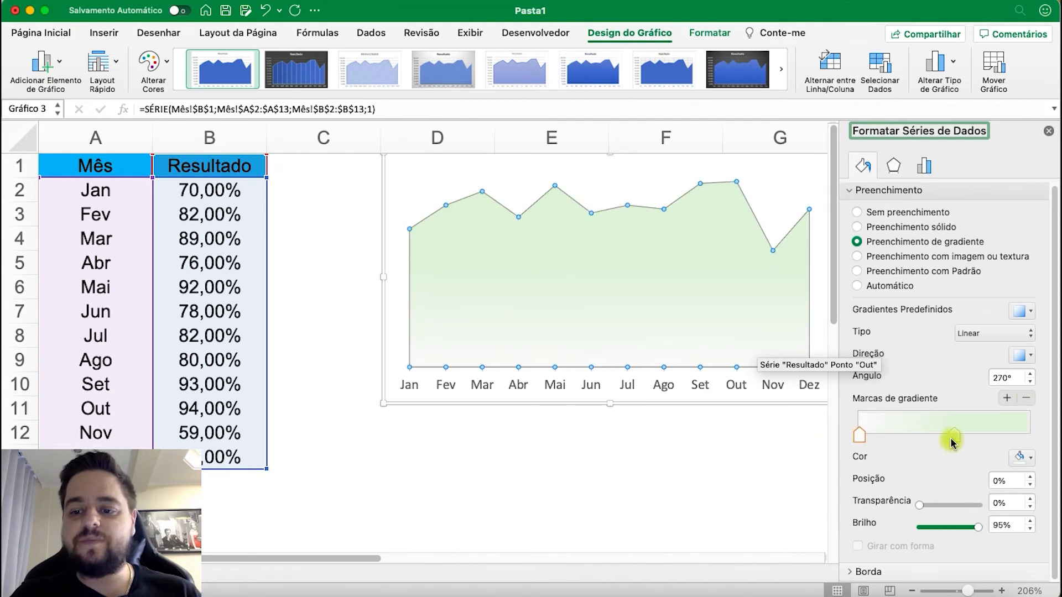
pyautogui.moveTo(952, 441); pyautogui.dragTo(948, 440)
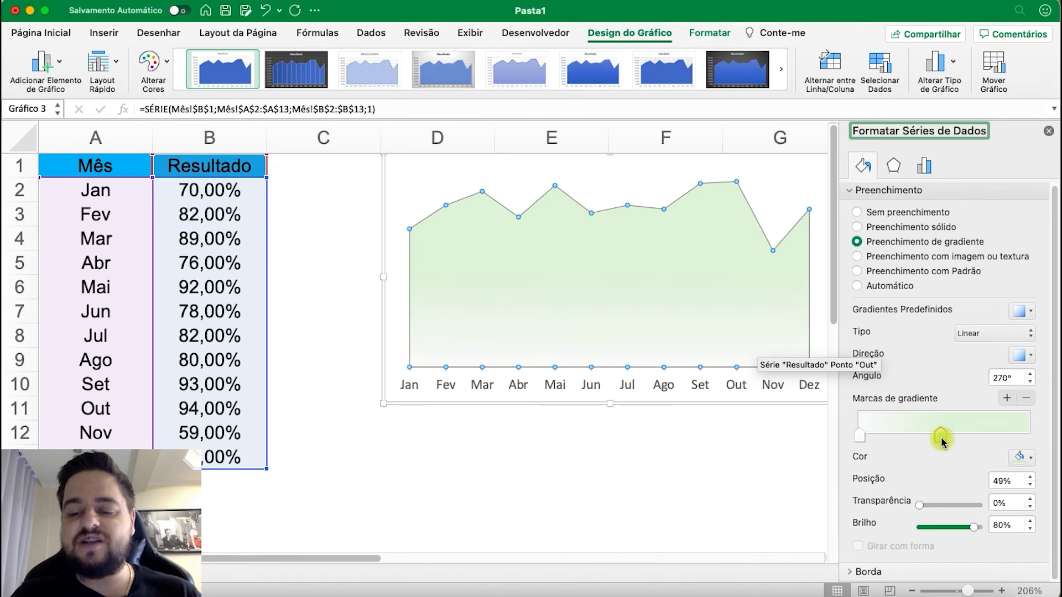
# Recolour the light green gradient stop at 49% with a custom, slightly darkened turquoise picked from the colour wheel
pyautogui.moveTo(944, 434); pyautogui.dragTo(948, 437)
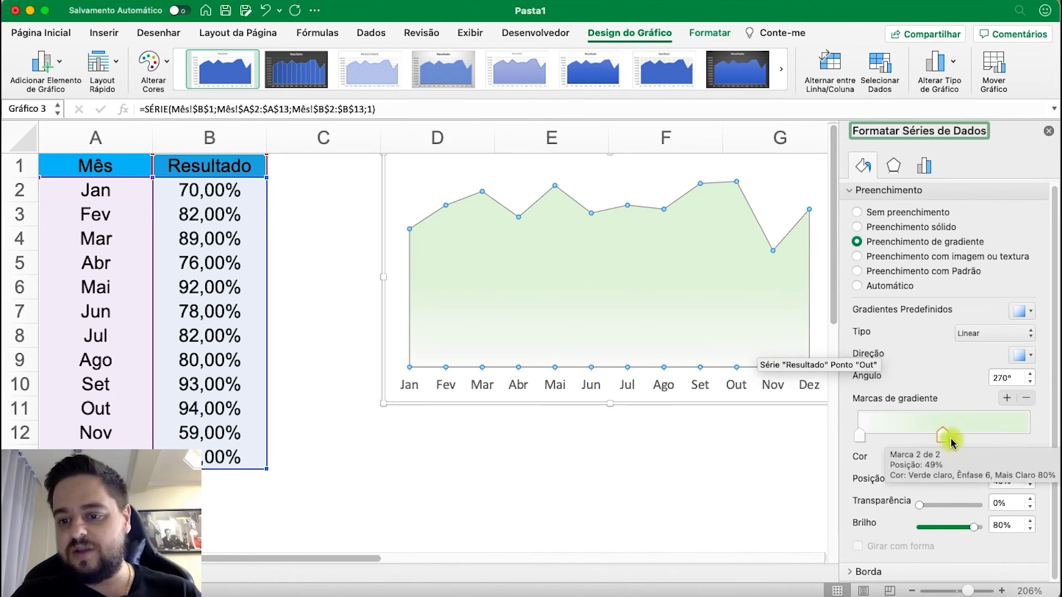
pyautogui.click(1022, 457)
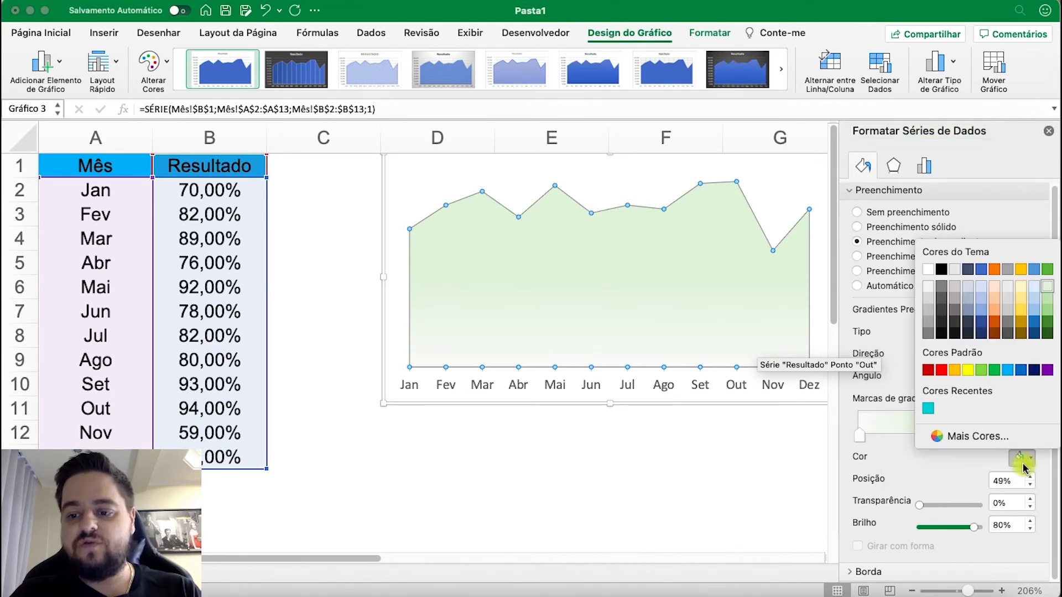
pyautogui.click(977, 438)
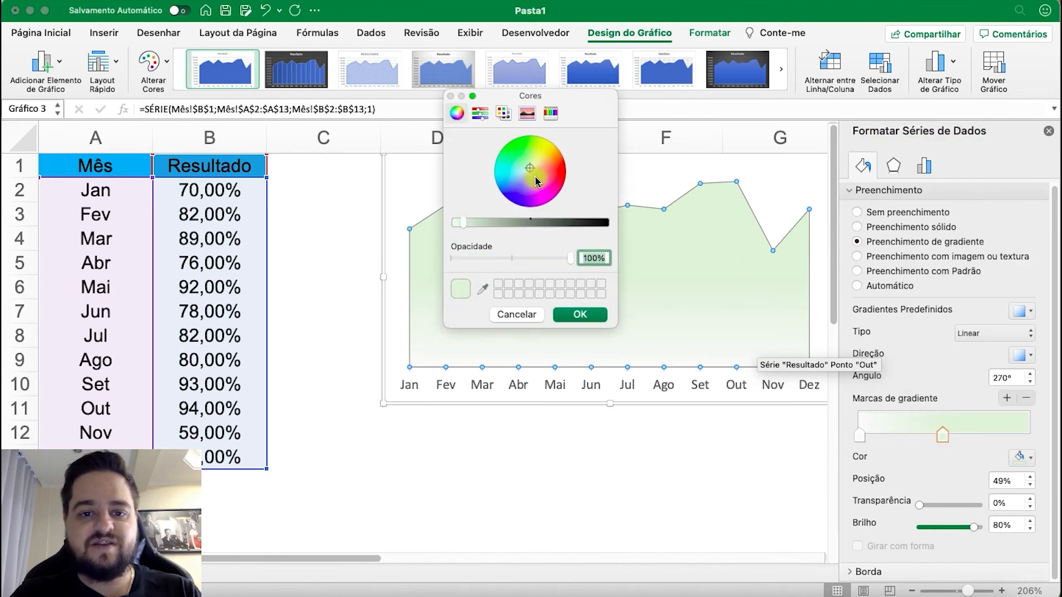
pyautogui.click(521, 169)
pyautogui.moveTo(521, 168); pyautogui.dragTo(501, 170)
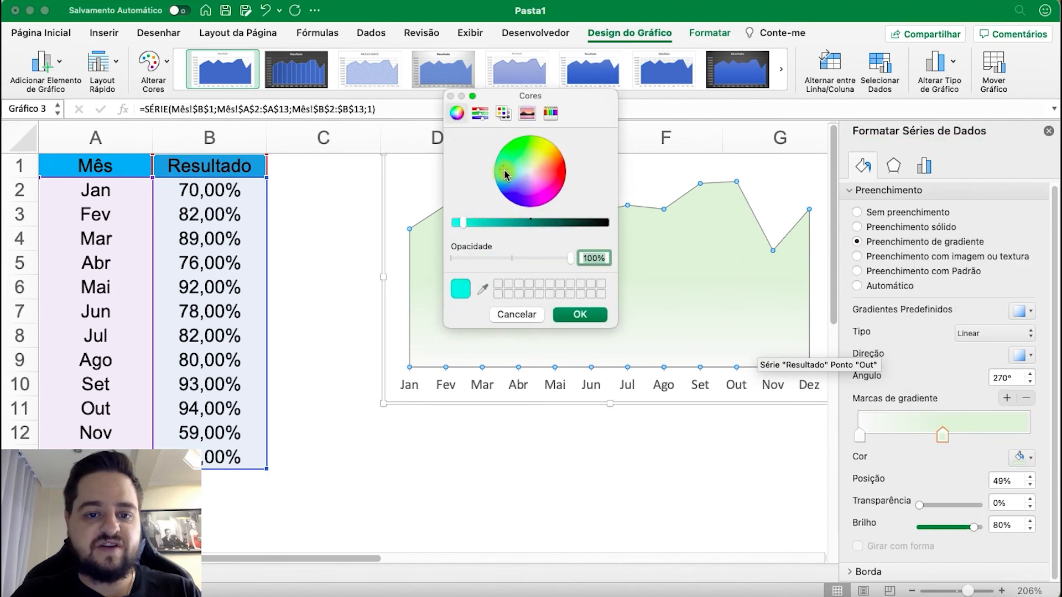
pyautogui.click(468, 223)
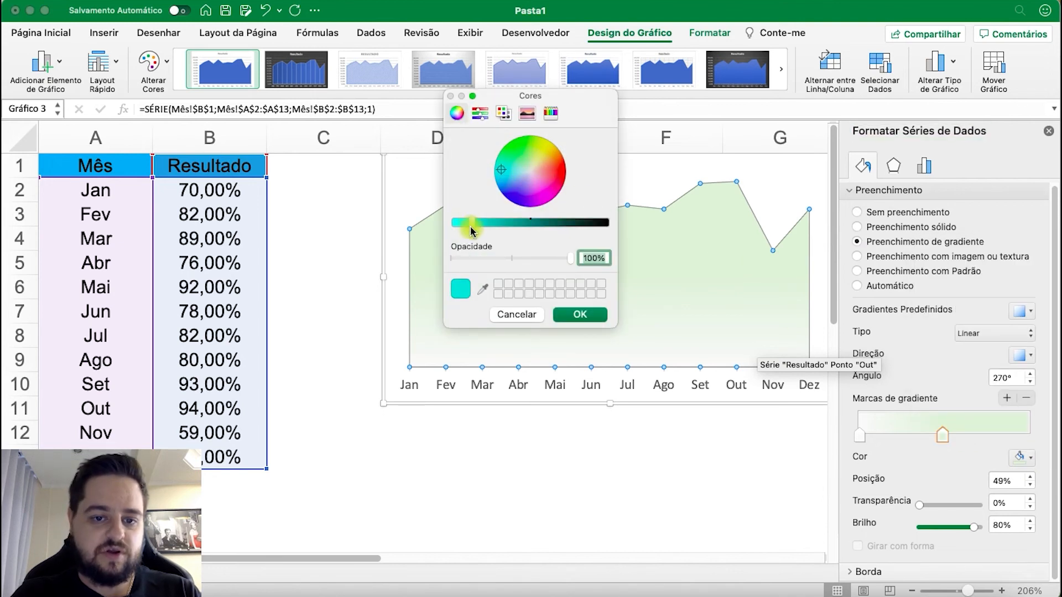
pyautogui.click(577, 314)
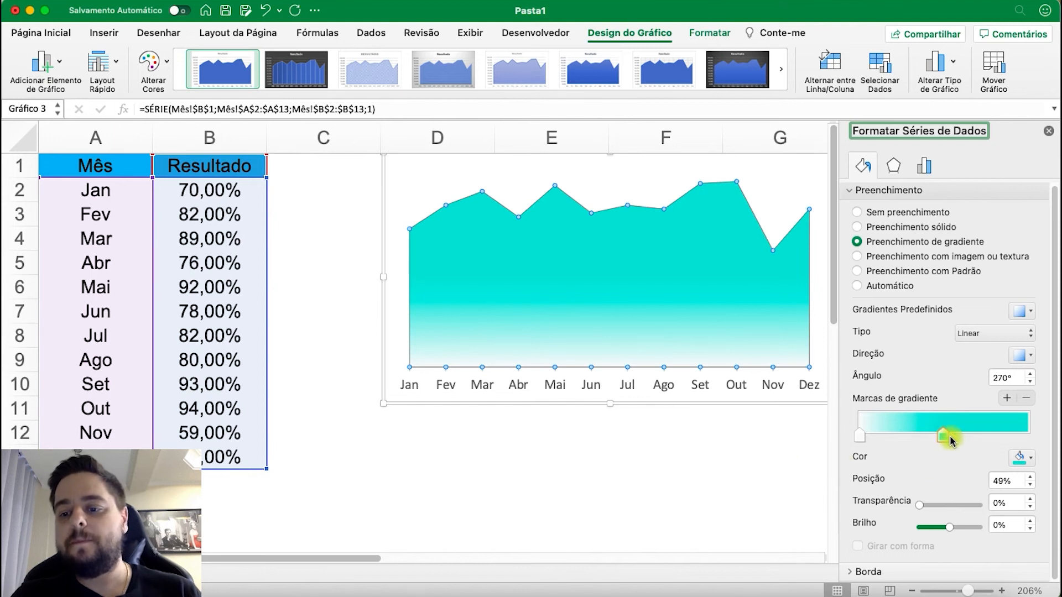
# Move the turquoise gradient stop to about 61% and the white stop to 5%, and close the series formatting pane
pyautogui.moveTo(951, 440); pyautogui.dragTo(963, 439)
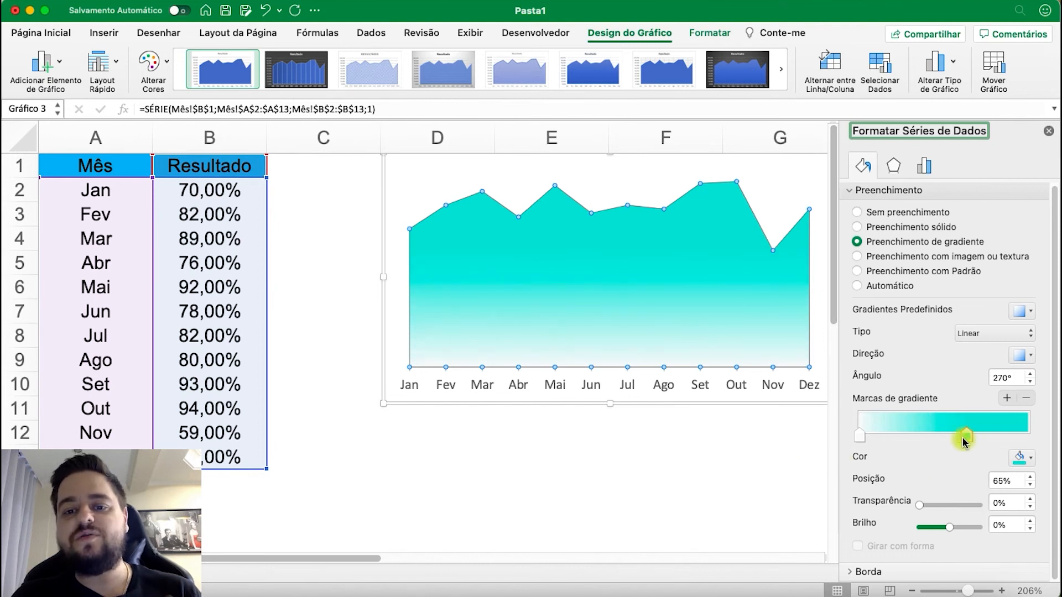
pyautogui.click(861, 438)
pyautogui.moveTo(867, 443); pyautogui.dragTo(871, 441)
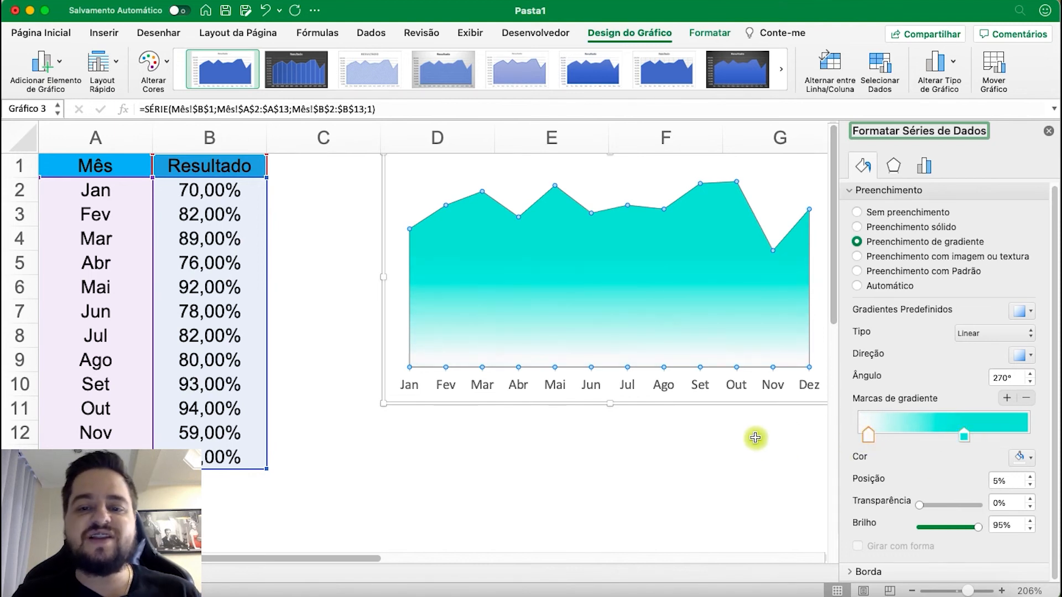
pyautogui.click(754, 456)
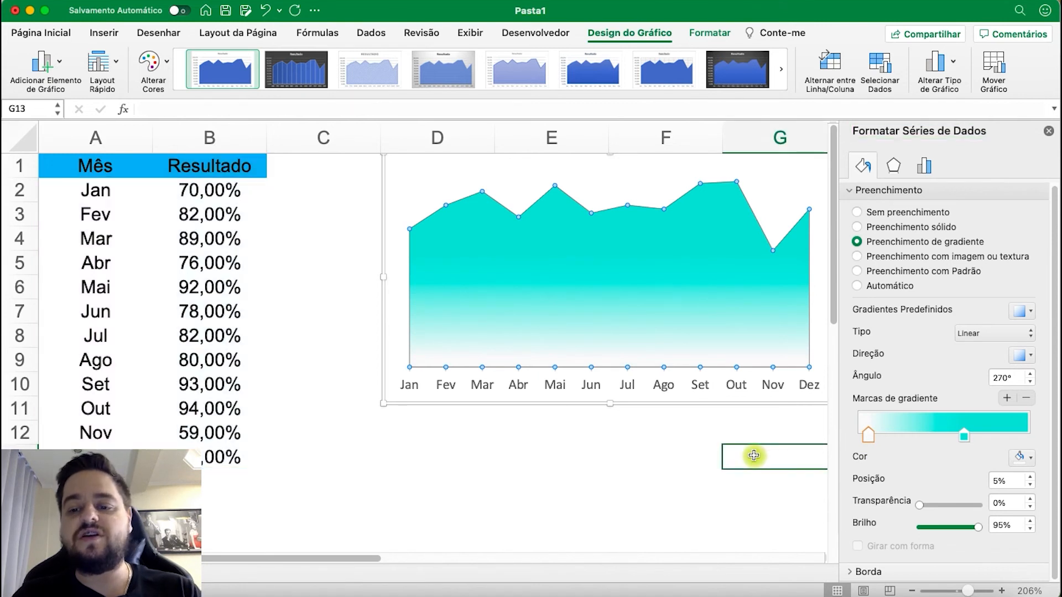
pyautogui.click(1048, 131)
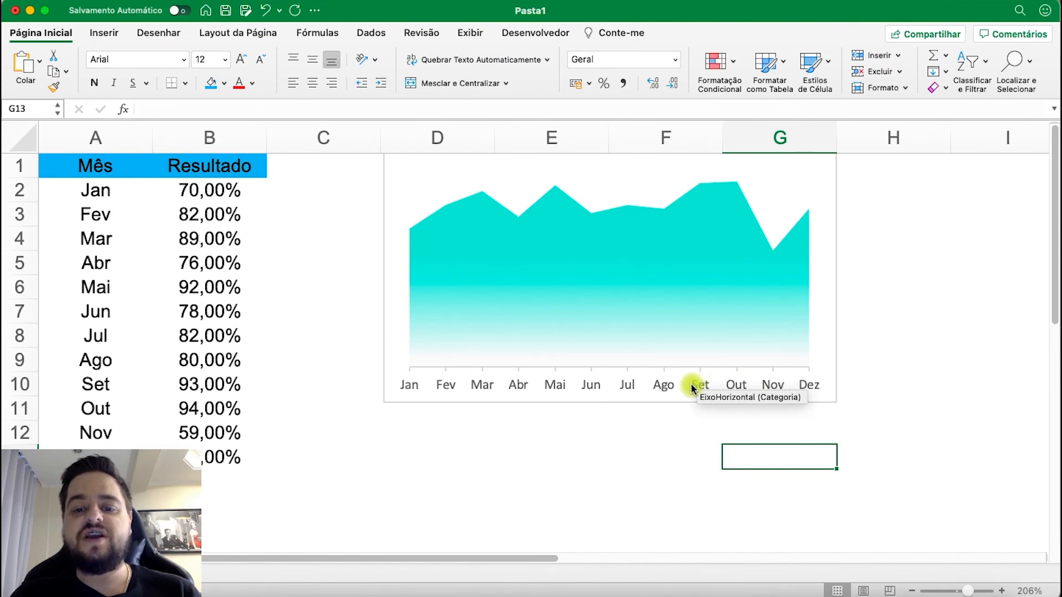
# Delete the chart's horizontal category axis with the month labels
pyautogui.click(708, 386)
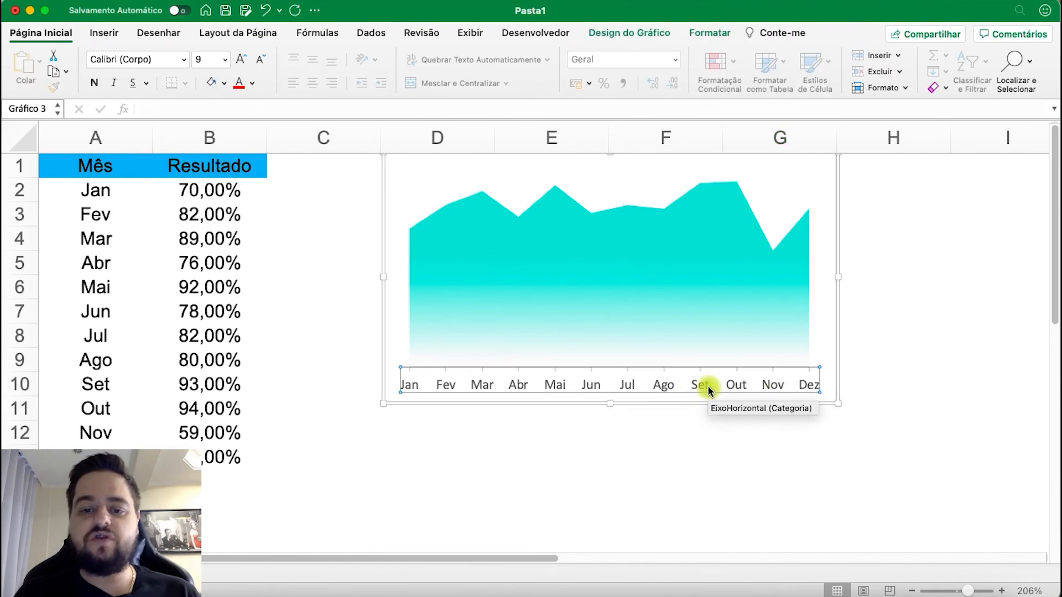
pyautogui.press('Delete')
pyautogui.click(828, 413)
# Remove the chart area's fill and outline, and move the chart closer to the results table
pyautogui.click(827, 400)
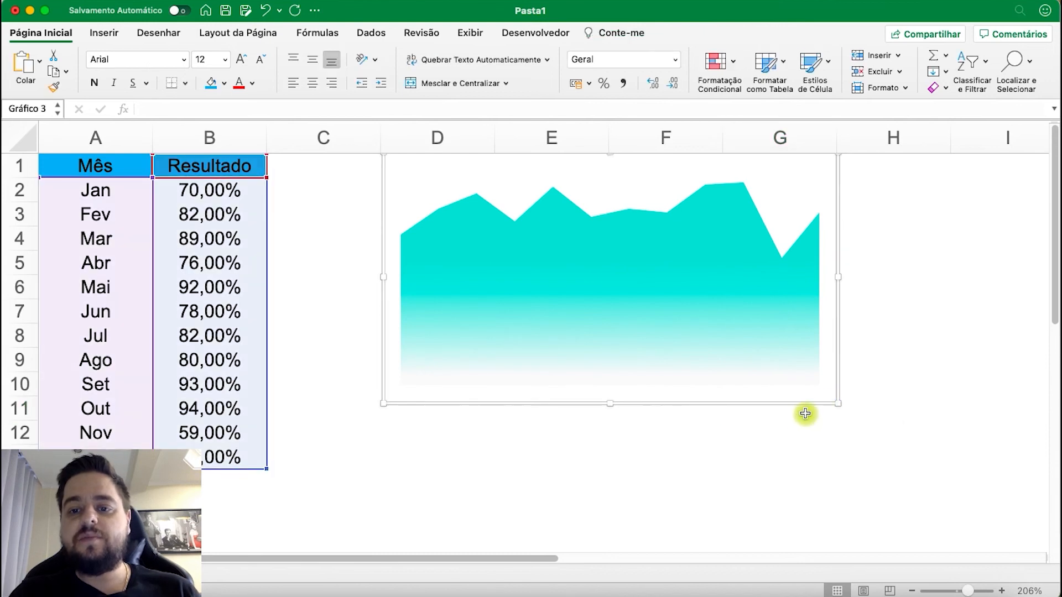
pyautogui.click(716, 33)
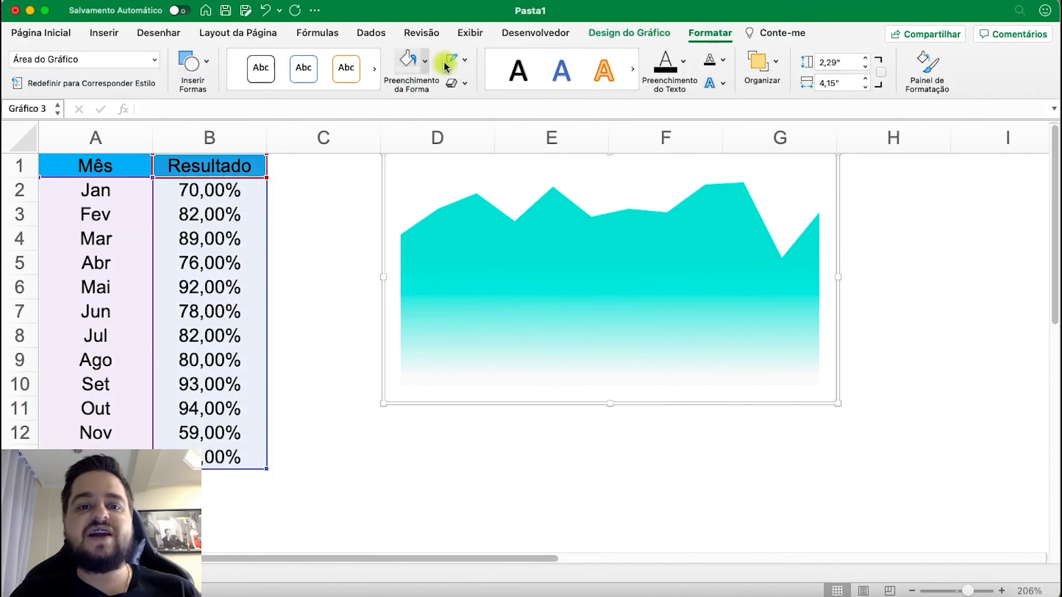
pyautogui.click(431, 63)
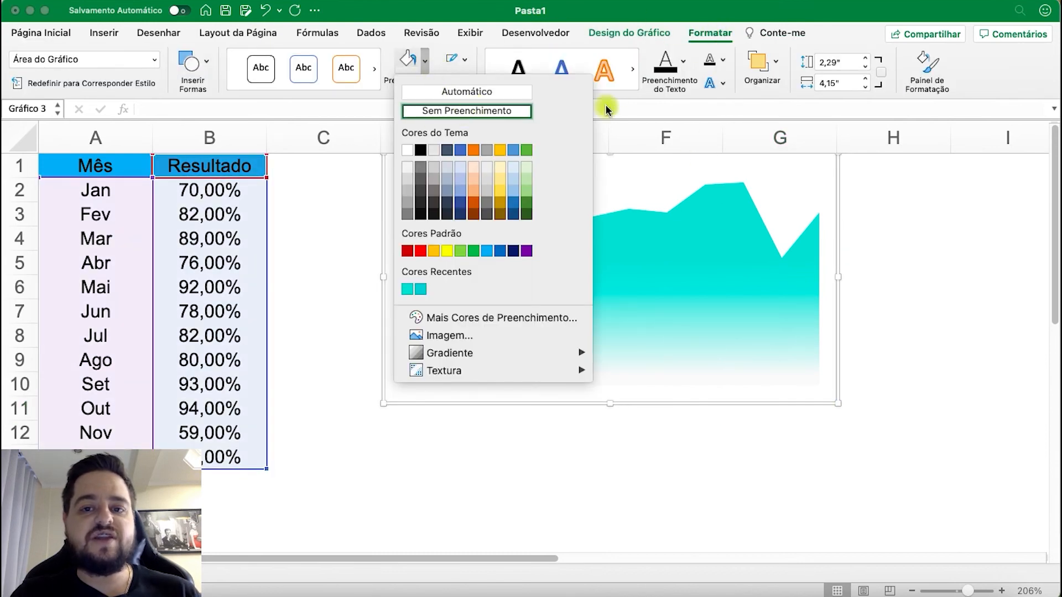
pyautogui.click(488, 112)
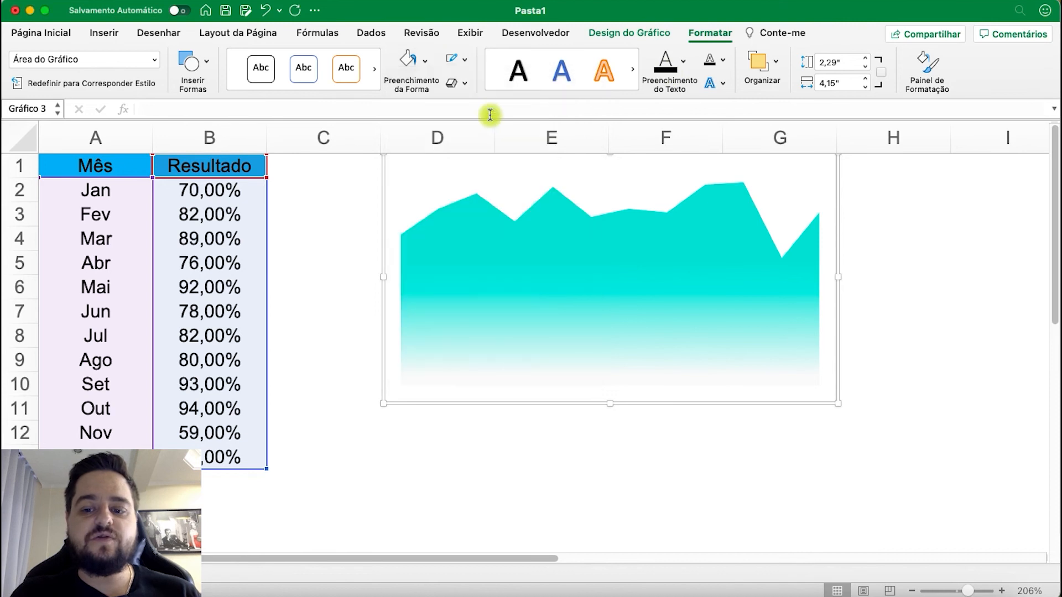
pyautogui.click(464, 60)
pyautogui.click(485, 111)
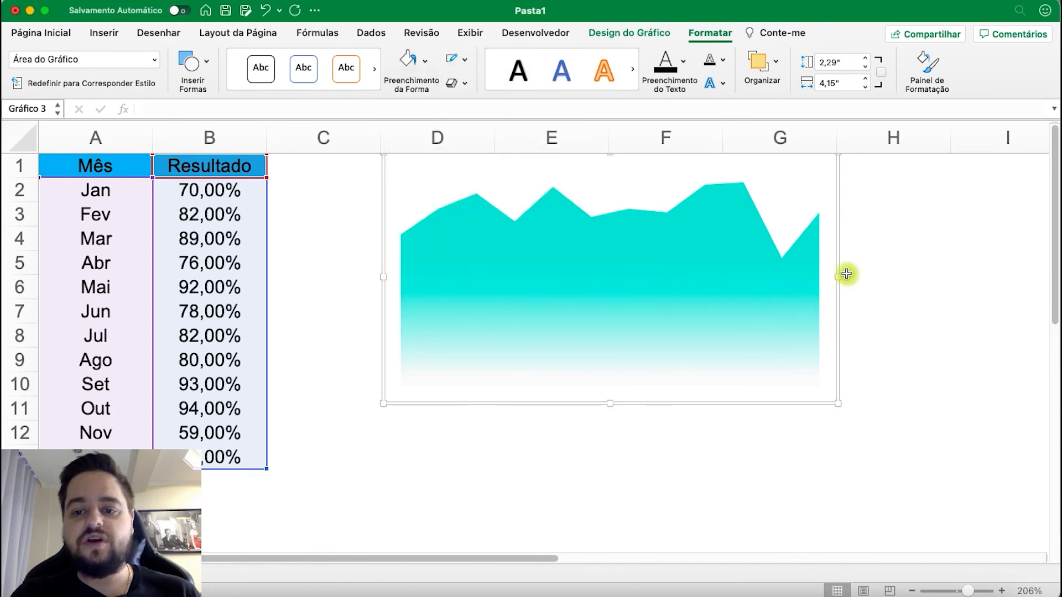
pyautogui.click(877, 271)
pyautogui.moveTo(820, 391); pyautogui.dragTo(695, 320)
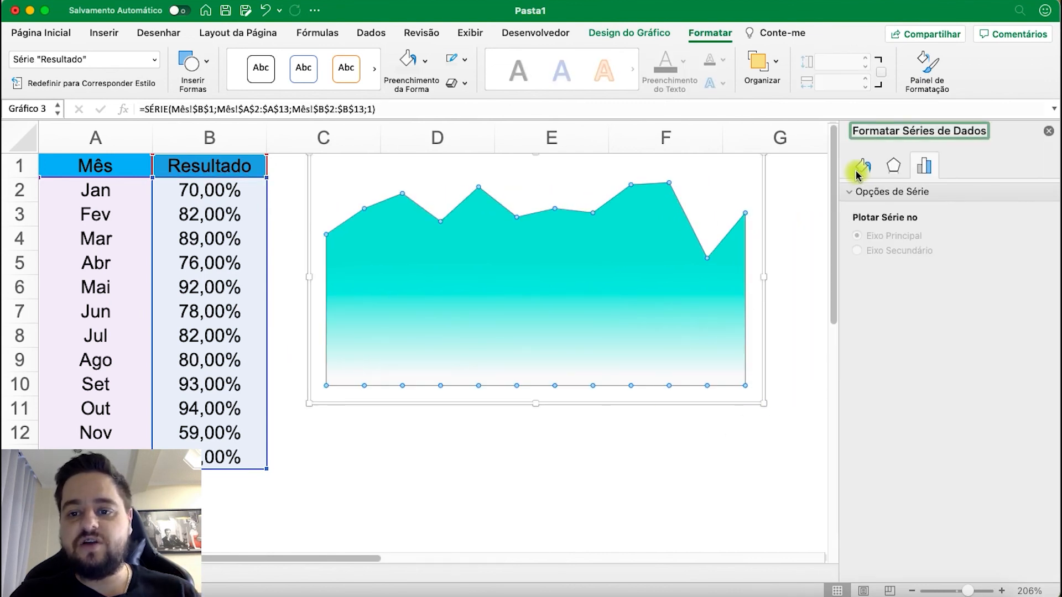
# Reposition the Resultado series' gradient stops, with the white one at 16% and the turquoise one at 61%
pyautogui.click(858, 173)
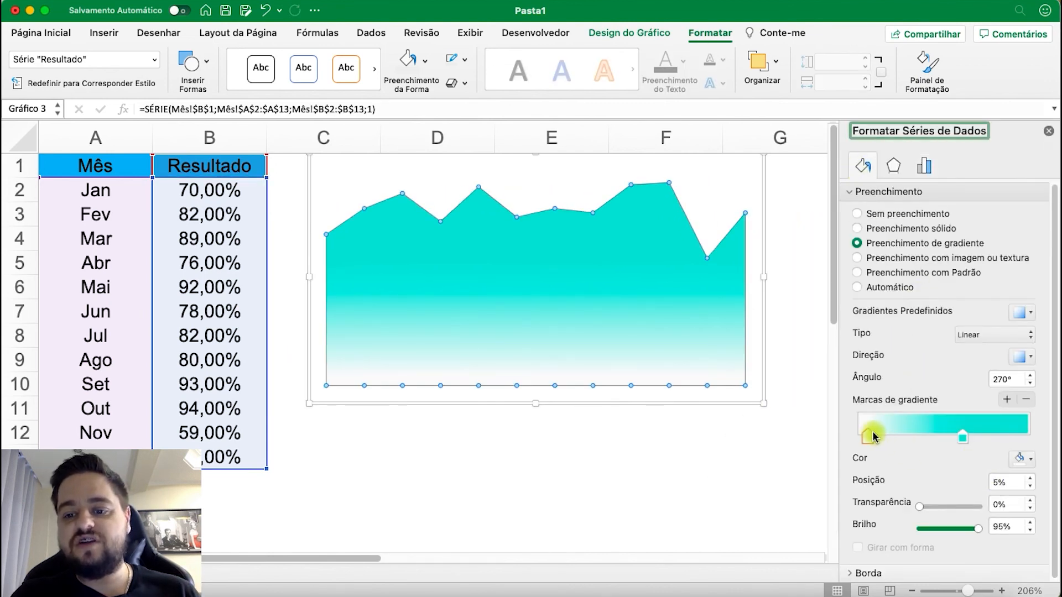
pyautogui.moveTo(878, 433); pyautogui.dragTo(896, 434)
pyautogui.moveTo(962, 440)
pyautogui.mouseDown()
pyautogui.moveTo(951, 439)
pyautogui.moveTo(966, 441)
pyautogui.mouseUp()
pyautogui.moveTo(895, 435); pyautogui.dragTo(887, 436)
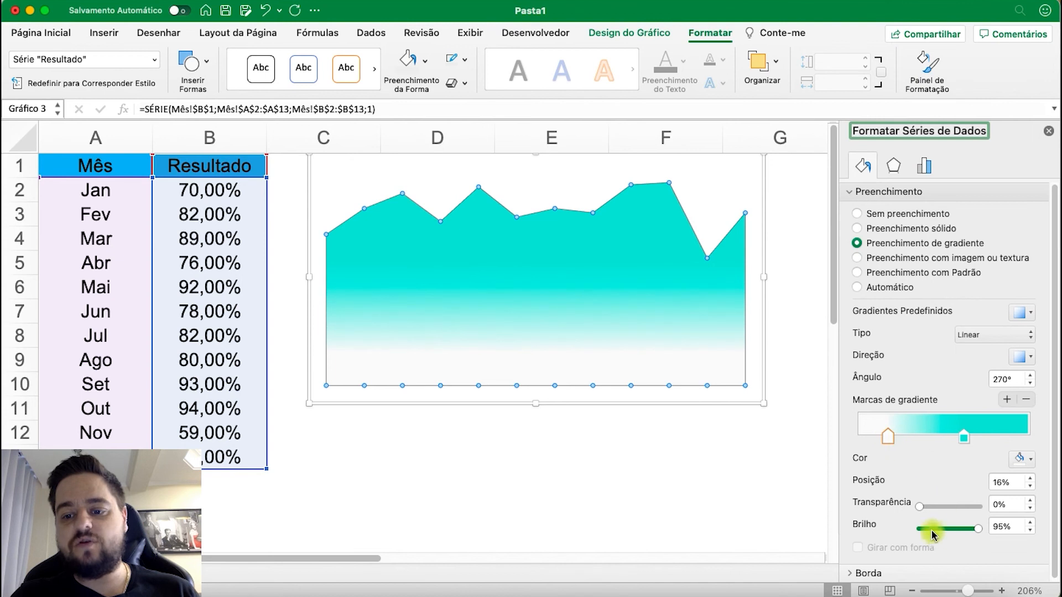
# Set the turquoise gradient stop's transparency to 23% and its brightness to 15%
pyautogui.moveTo(919, 506)
pyautogui.mouseDown()
pyautogui.moveTo(951, 514)
pyautogui.moveTo(901, 503)
pyautogui.moveTo(934, 513)
pyautogui.mouseUp()
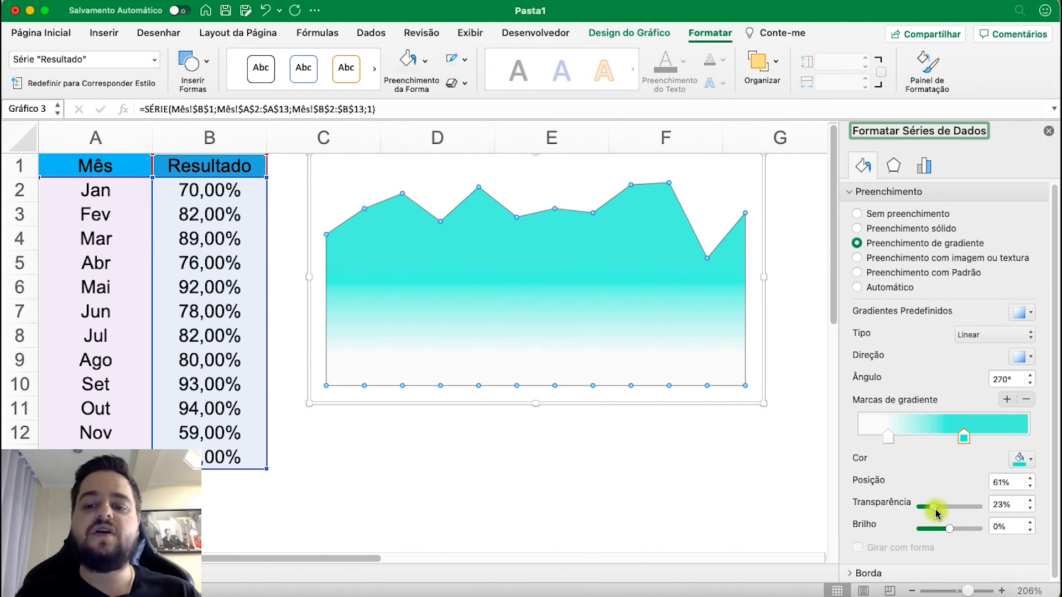
pyautogui.moveTo(939, 532); pyautogui.dragTo(954, 531)
pyautogui.scroll(-1, 969, 483)
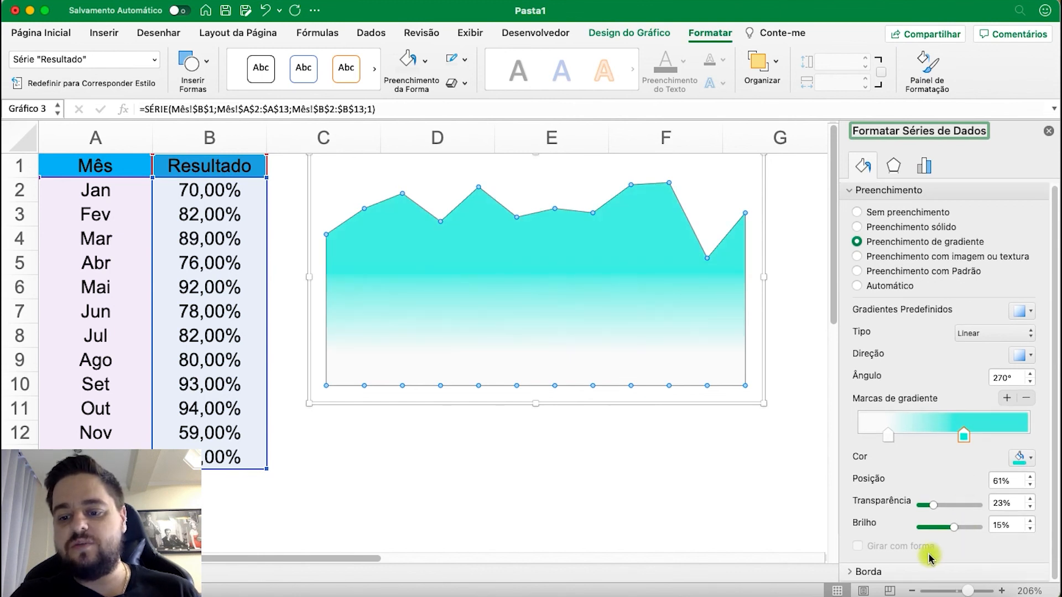
# Try a light grey on the gradient stop at 16%, replace it with the plain white theme colour, and deselect the chart
pyautogui.click(888, 437)
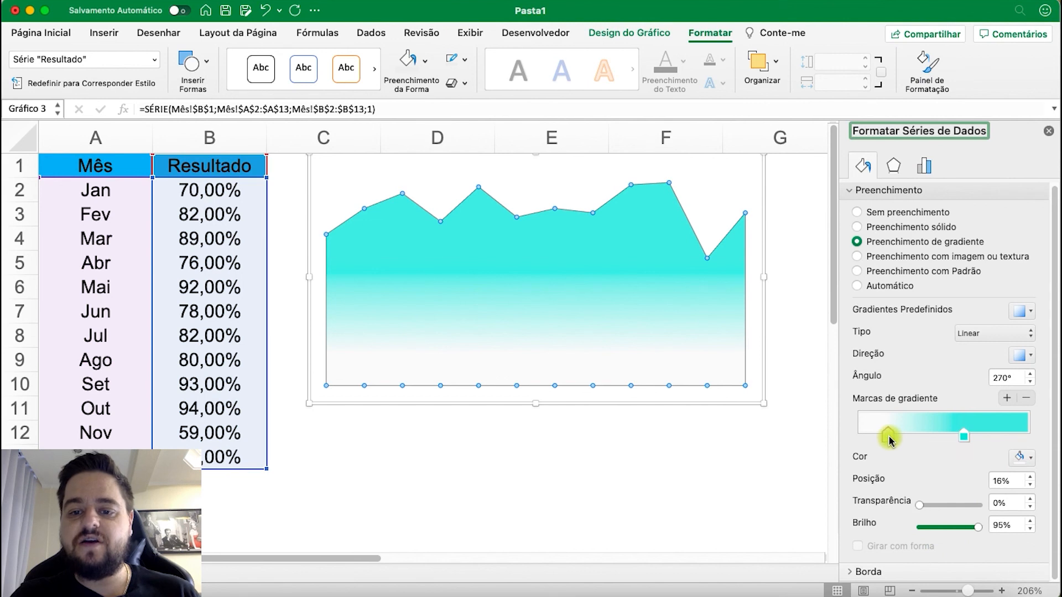
pyautogui.click(1022, 457)
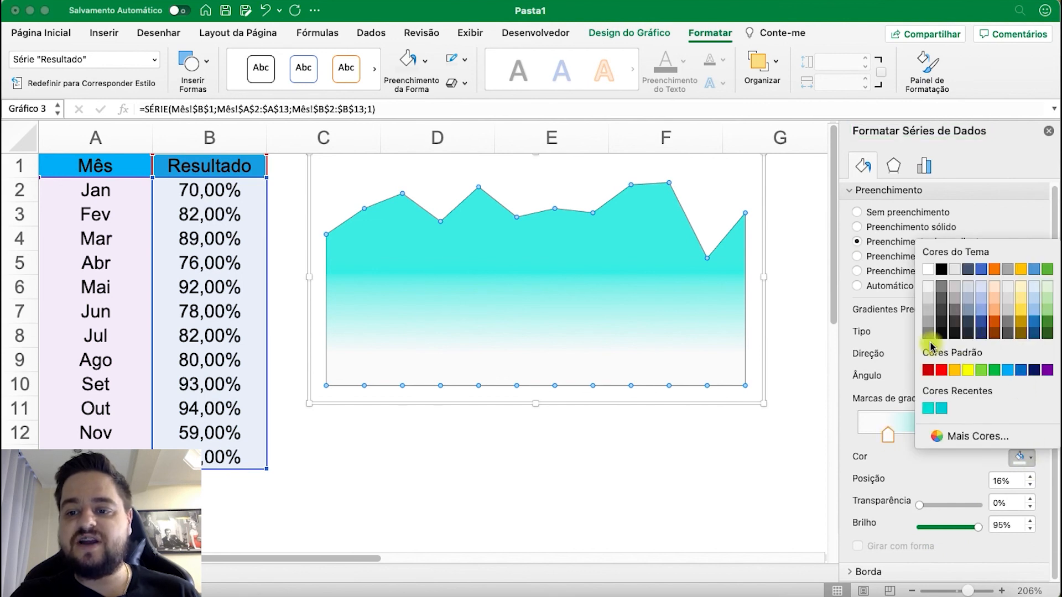
pyautogui.click(928, 286)
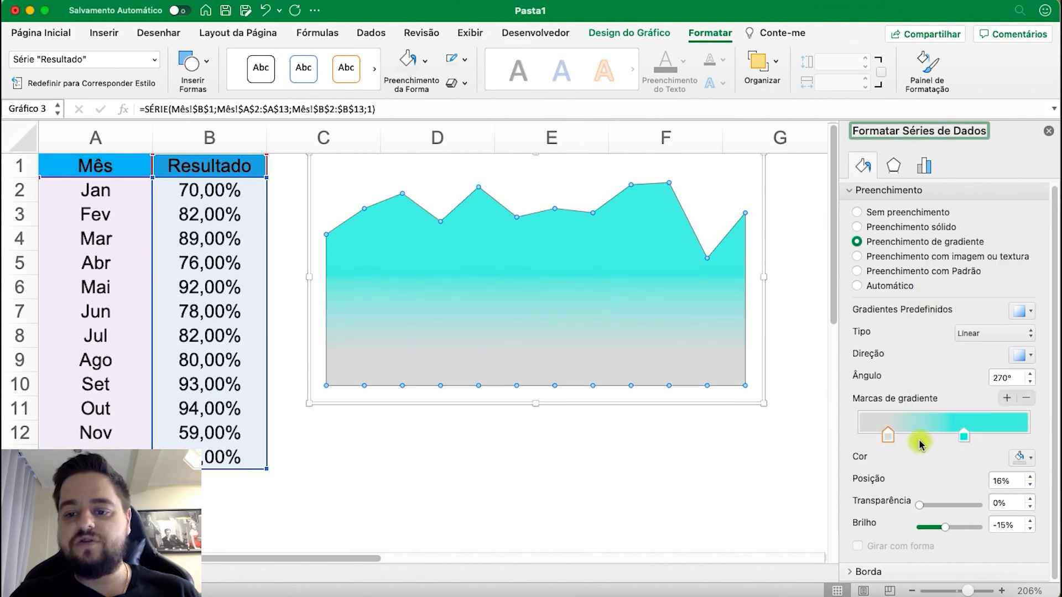
pyautogui.click(1020, 457)
pyautogui.click(928, 270)
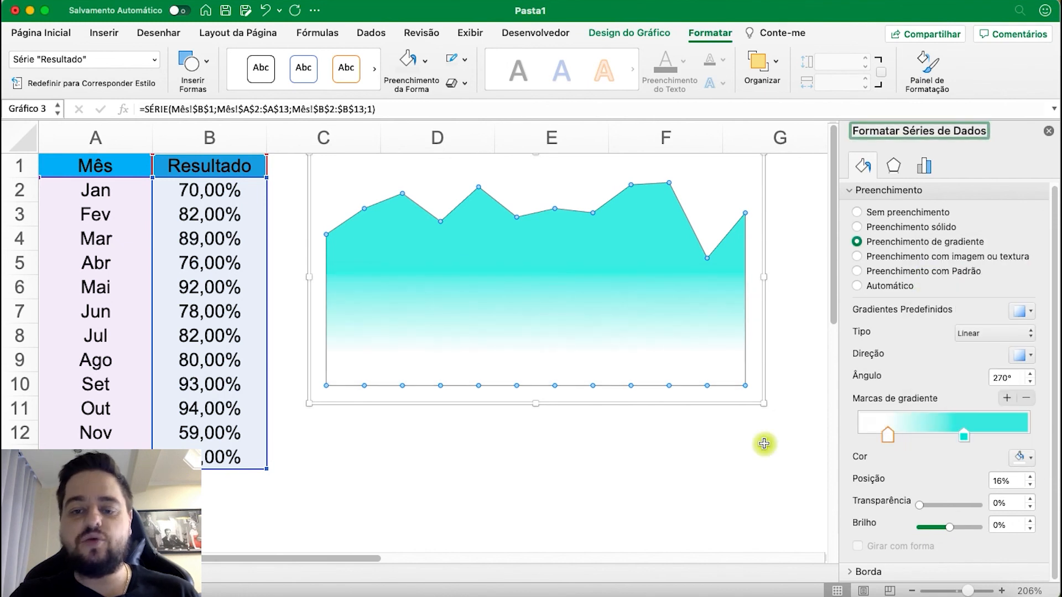
pyautogui.click(764, 440)
pyautogui.press('Return')
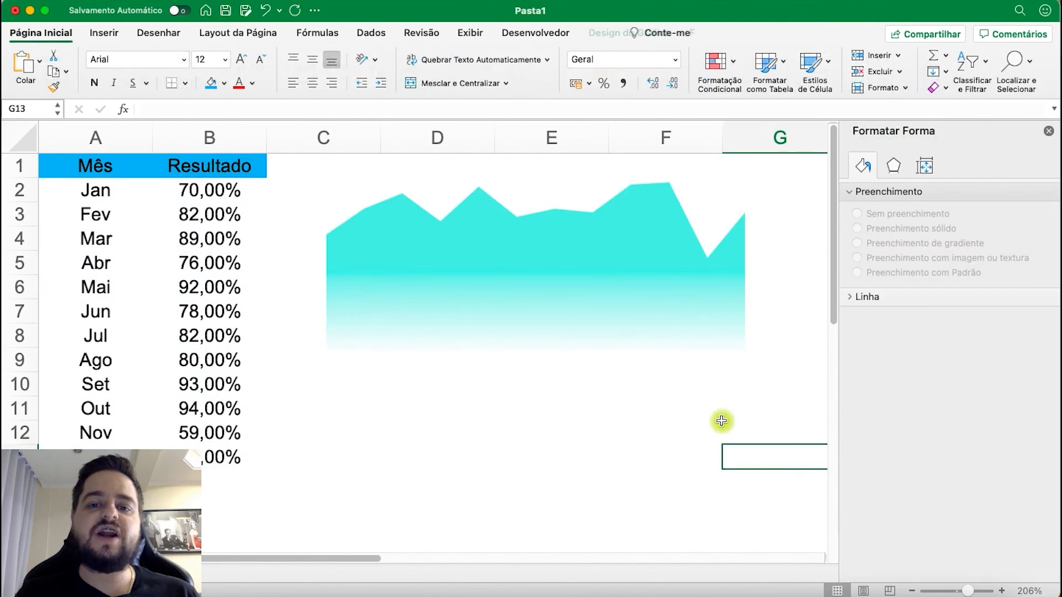